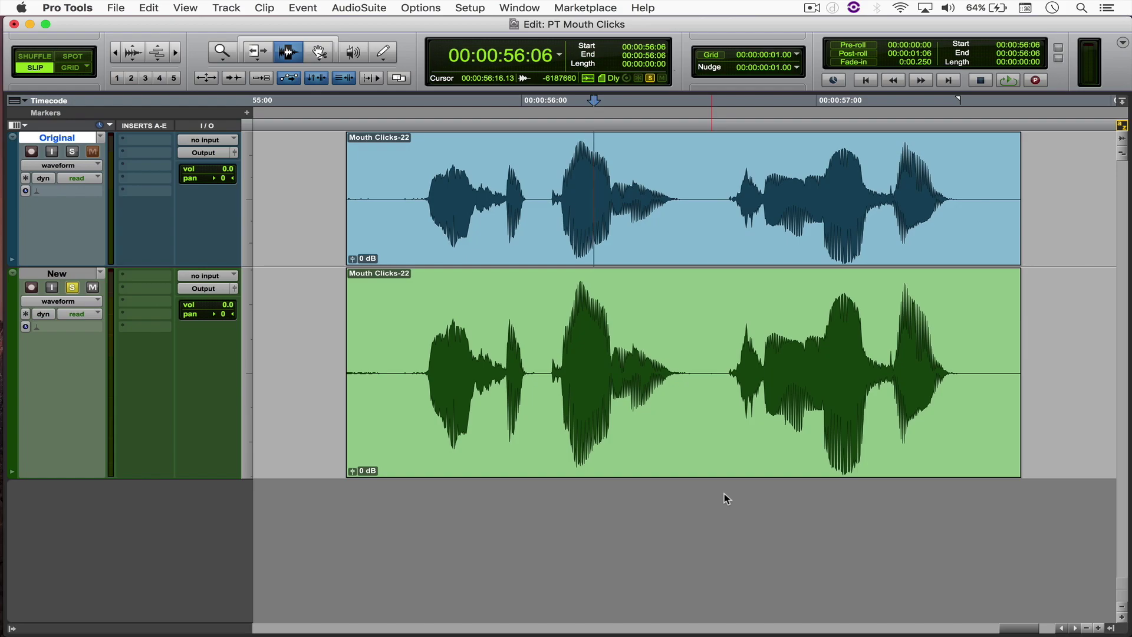
# Switch the Original and New tracks to their volume automation lines with Ctrl+minus
pyautogui.hotkey('ctrl', '-')
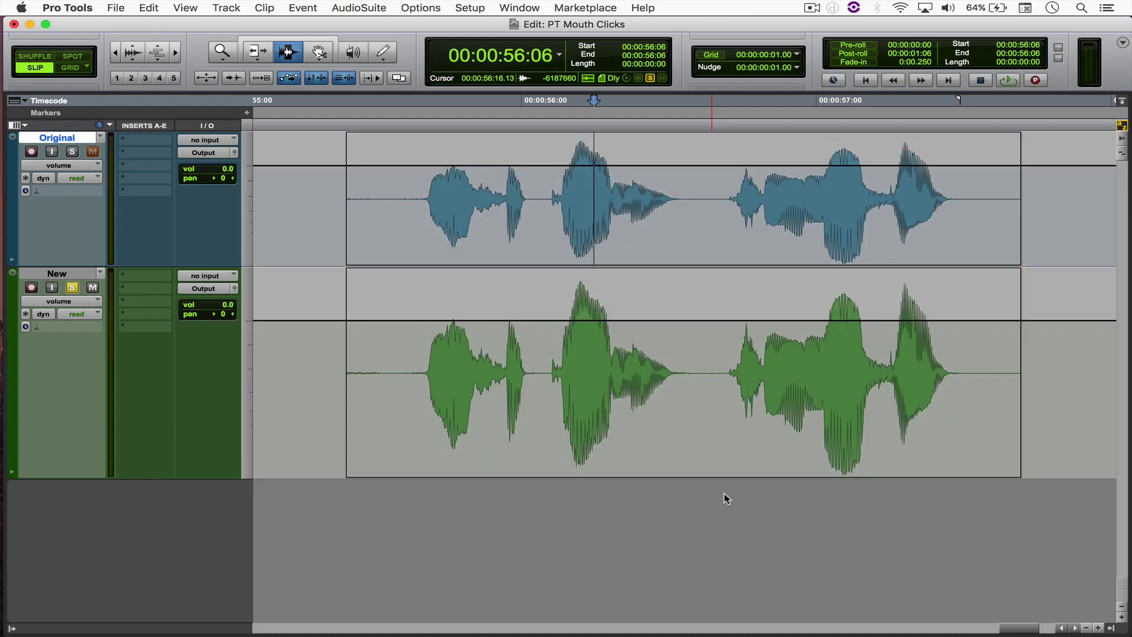
# Draw a Free Hand volume dip to -8.1 on the New track, then undo it
pyautogui.click(387, 57)
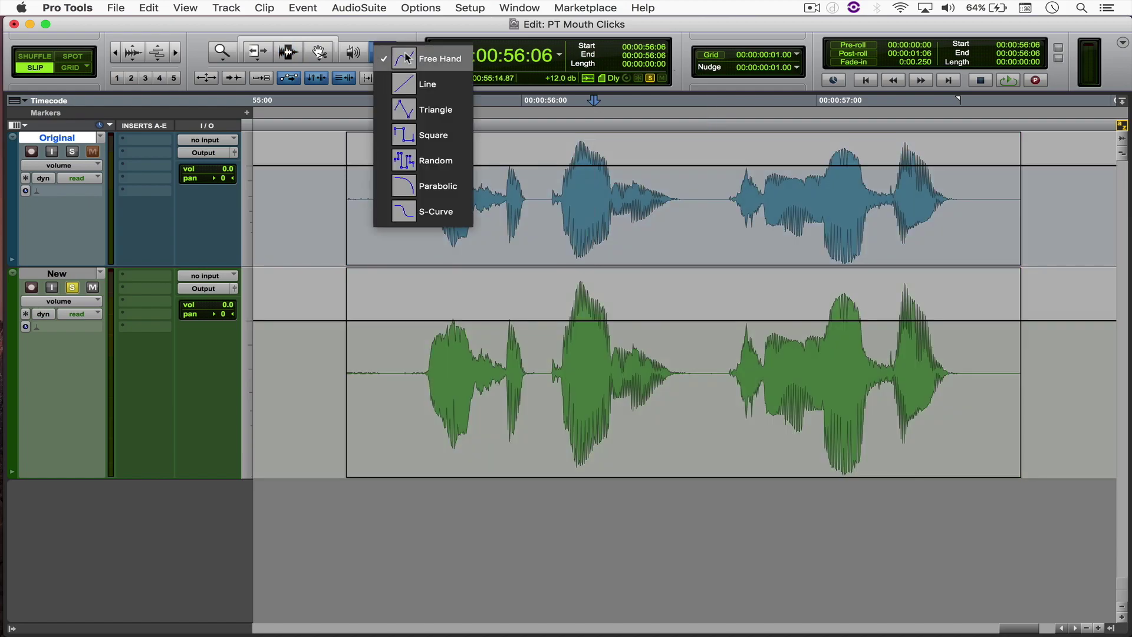
pyautogui.click(394, 57)
pyautogui.moveTo(463, 325)
pyautogui.mouseDown()
pyautogui.moveTo(534, 356)
pyautogui.moveTo(595, 351)
pyautogui.mouseUp()
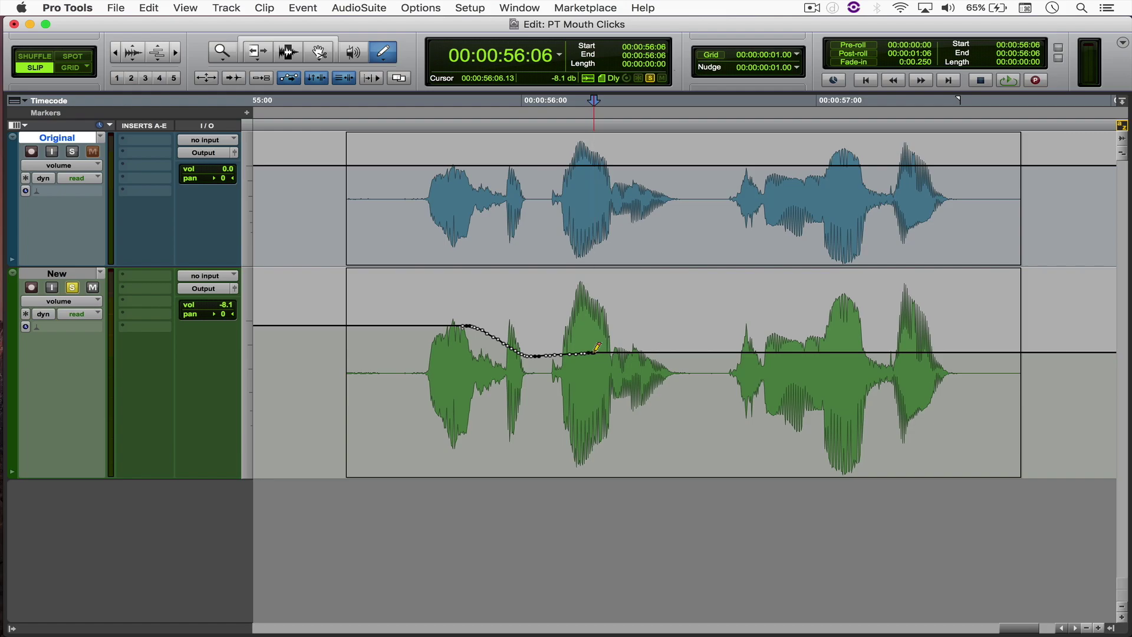
pyautogui.press('super+z')
# Return both tracks to waveform view and place the Selector insertion point on New
pyautogui.press('-')
pyautogui.press('F7')
pyautogui.moveTo(475, 248); pyautogui.dragTo(574, 284)
pyautogui.click(535, 306)
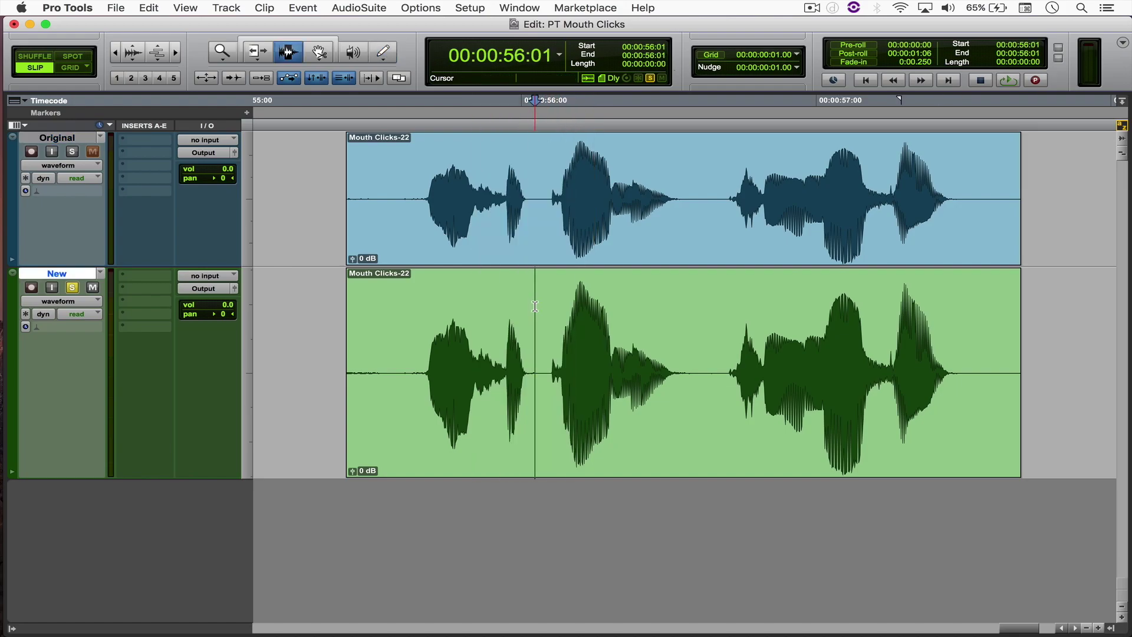
# Zoom to sample level at 55:16 and redraw the click samples on New with the Pencil
pyautogui.moveTo(512, 236); pyautogui.dragTo(558, 235)
pyautogui.click(472, 324)
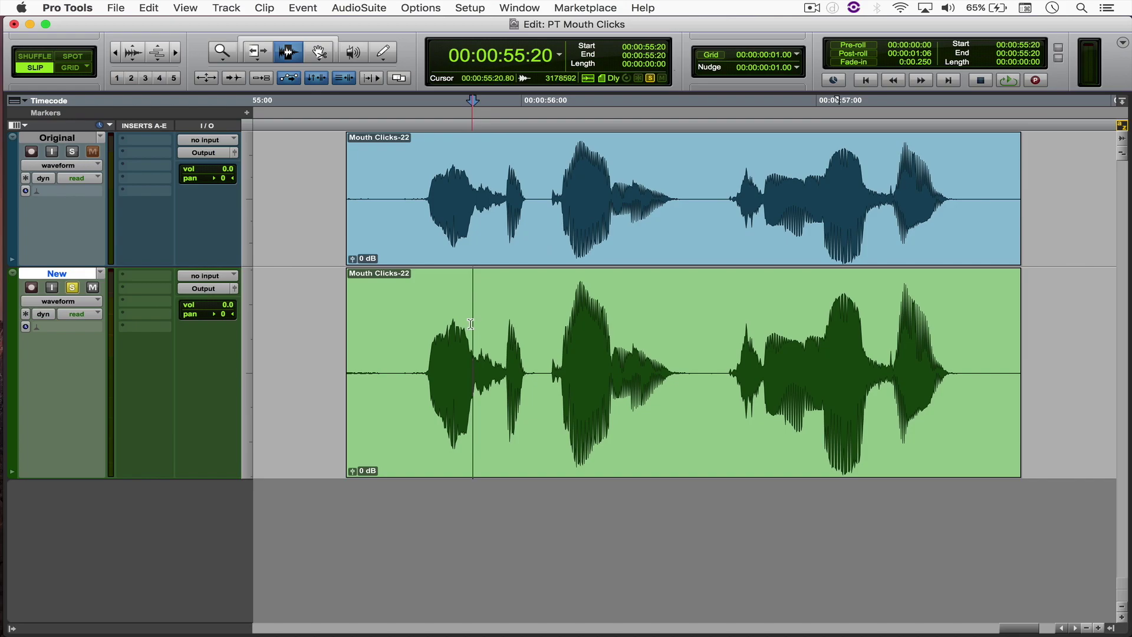
pyautogui.click(420, 338)
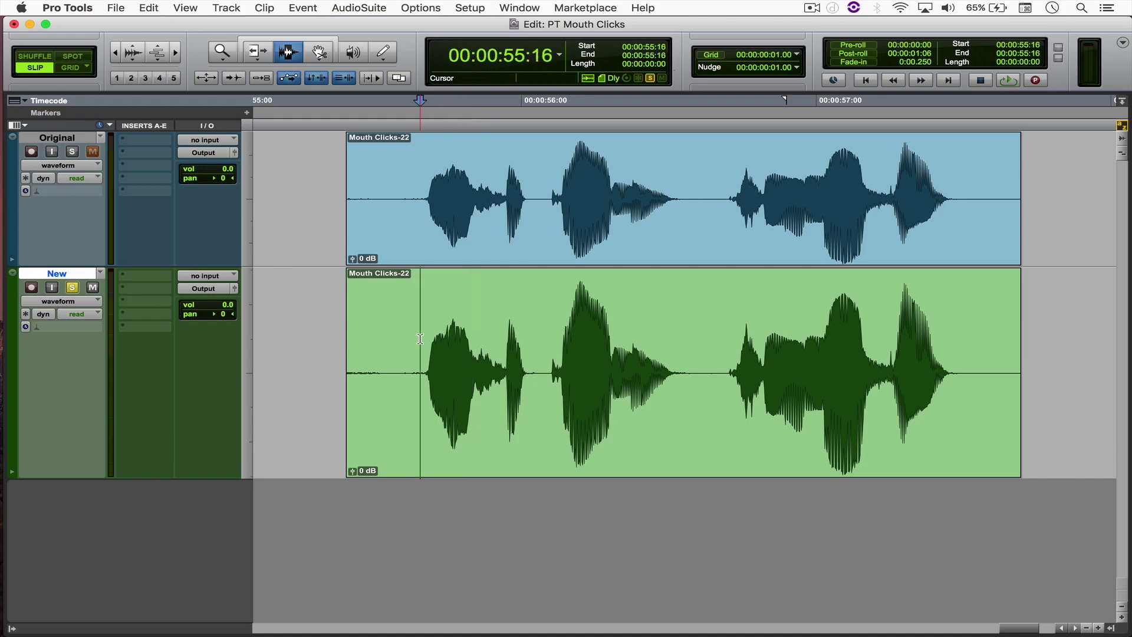
pyautogui.press('super+bracketright')
pyautogui.press('super+bracketright')
pyautogui.press('super+bracketright')
pyautogui.press('super+bracketright')
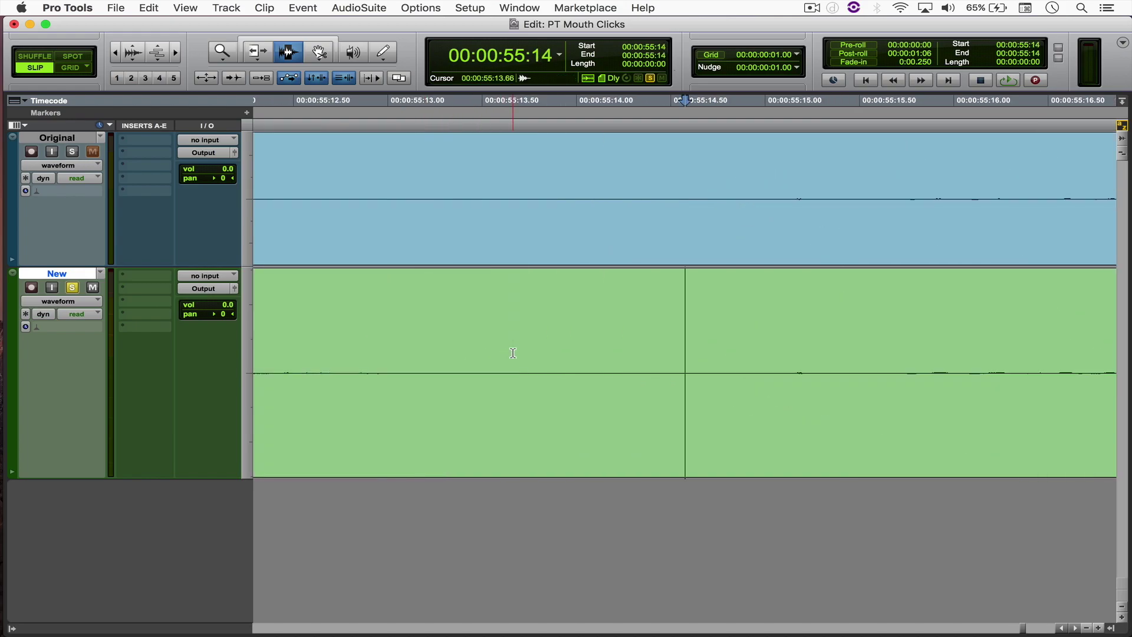
pyautogui.press('super+bracketright')
pyautogui.press('super+bracketright')
pyautogui.press('super+bracketright')
pyautogui.press('super+bracketright')
pyautogui.press('super+bracketright')
pyautogui.press('super+bracketright')
pyautogui.press('super+bracketright')
pyautogui.press('F10')
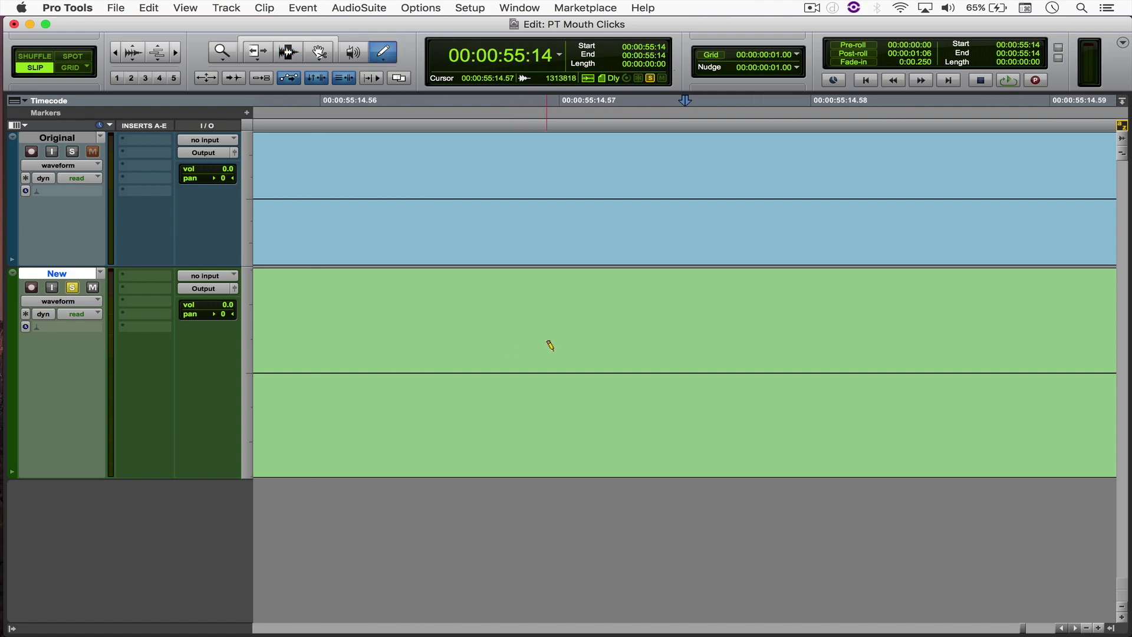
pyautogui.moveTo(570, 377)
pyautogui.mouseDown()
pyautogui.moveTo(600, 311)
pyautogui.moveTo(621, 410)
pyautogui.moveTo(647, 277)
pyautogui.moveTo(711, 391)
pyautogui.moveTo(722, 373)
pyautogui.mouseUp()
# Select the short stretch just before the click on New and delete it
pyautogui.press('F7')
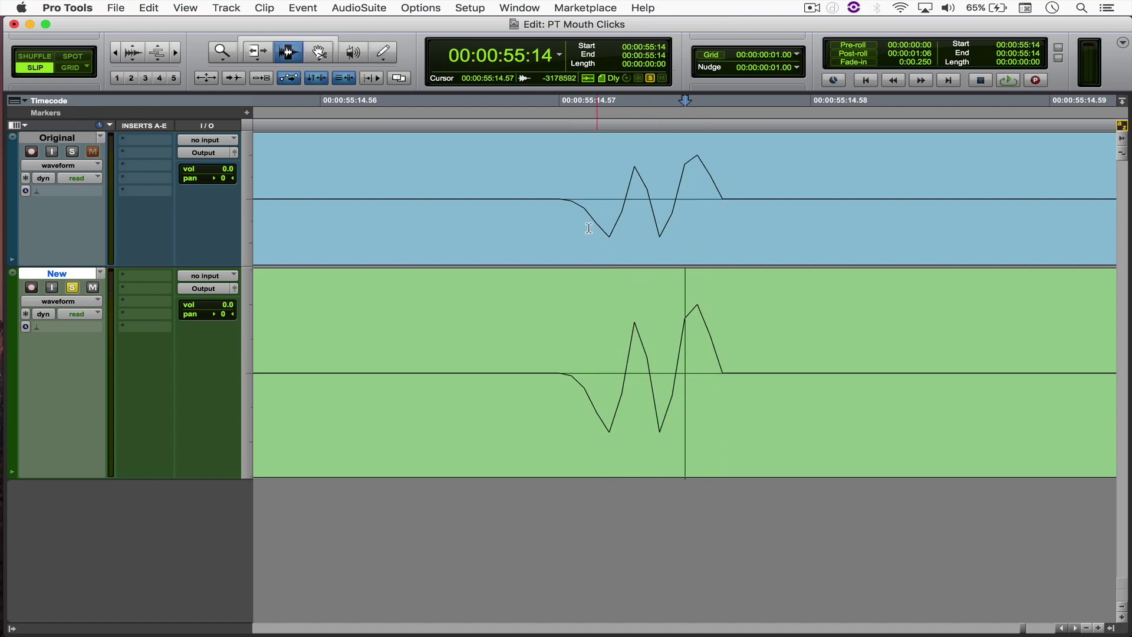
pyautogui.moveTo(546, 197); pyautogui.dragTo(722, 214)
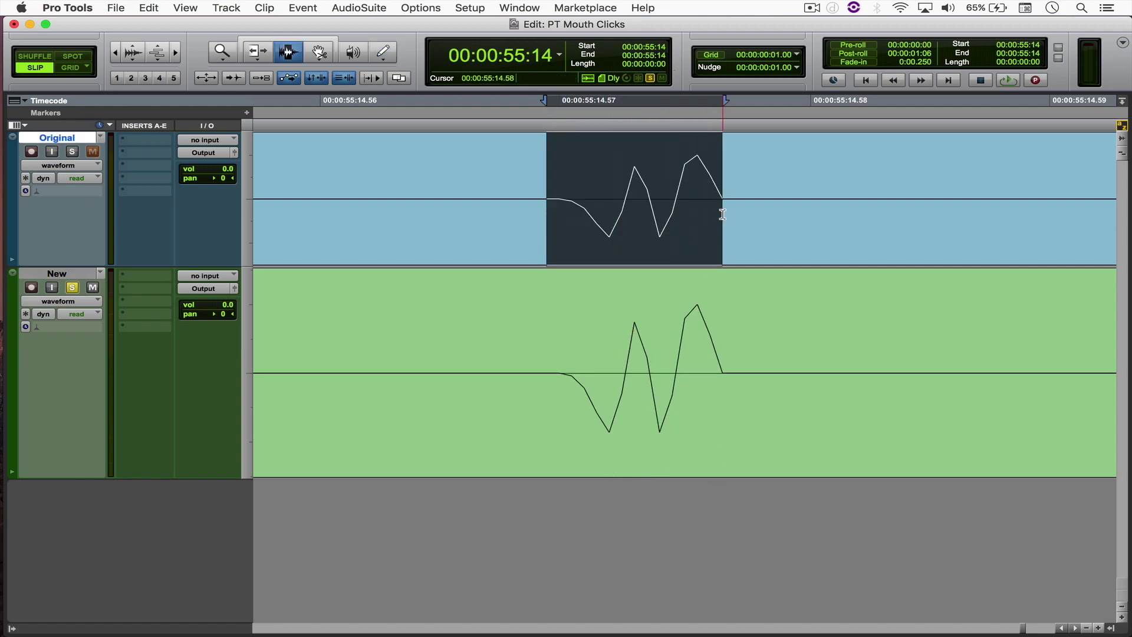
pyautogui.moveTo(496, 361); pyautogui.dragTo(372, 368)
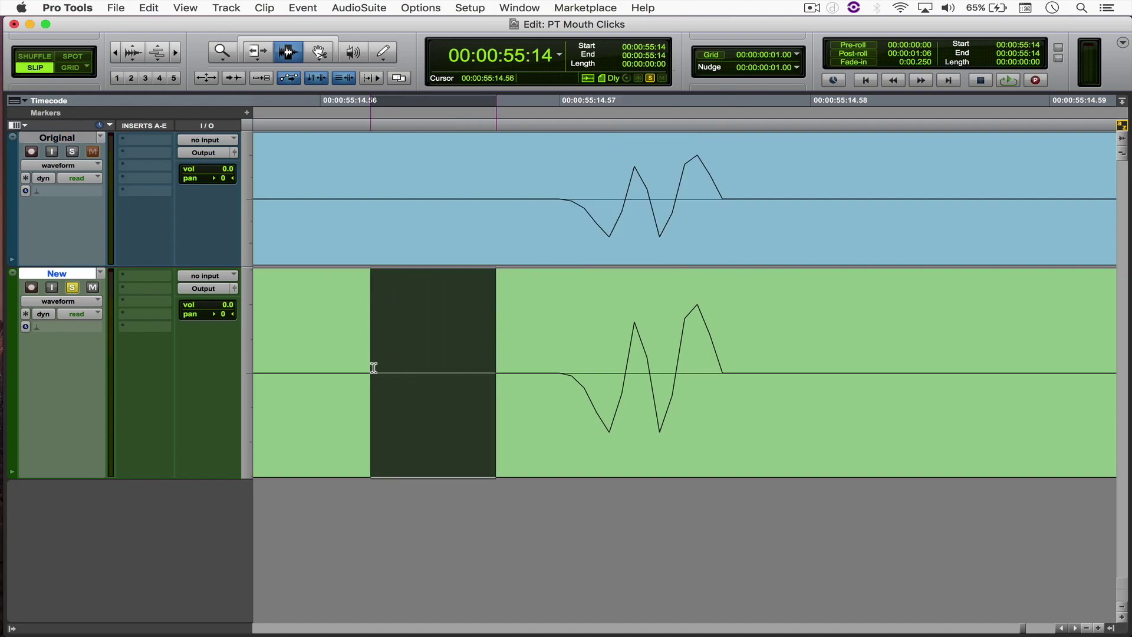
pyautogui.press('BackSpace')
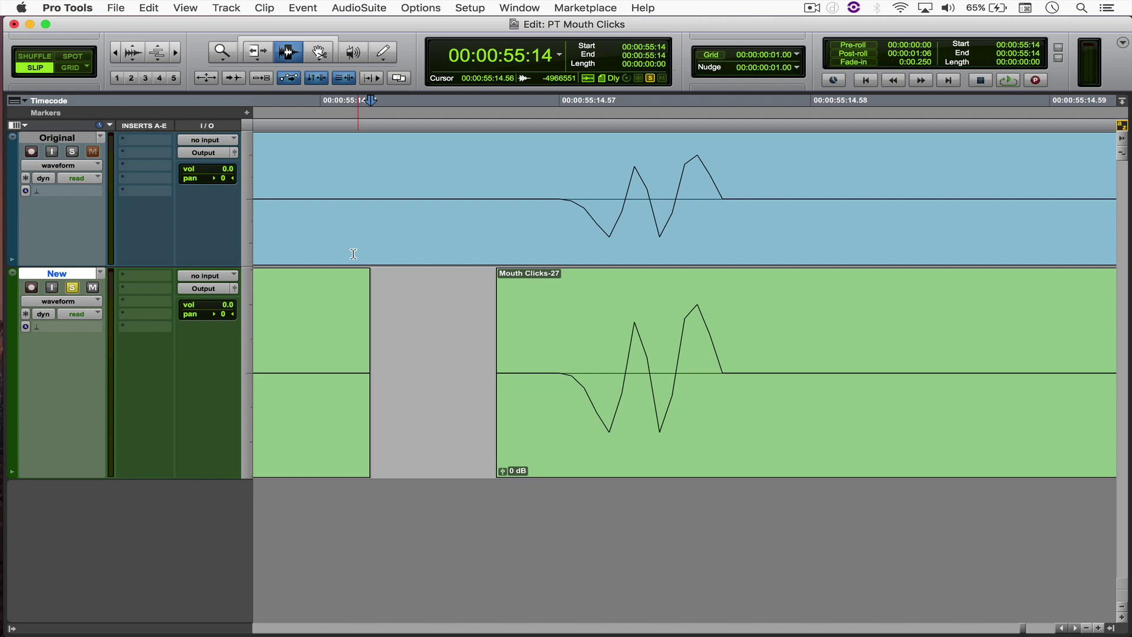
# Zoom out and play back the phrase from 55:09 on the New track
pyautogui.press('r')
pyautogui.press('r')
pyautogui.press('r')
pyautogui.press('r')
pyautogui.press('r')
pyautogui.press('r')
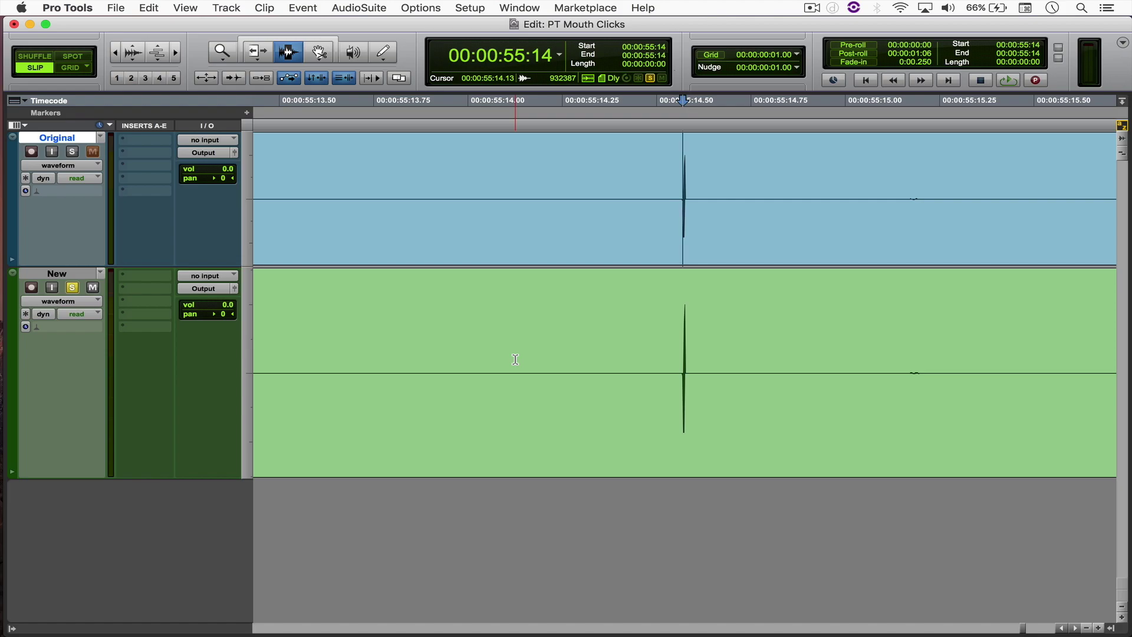
pyautogui.press('r')
pyautogui.press('r')
pyautogui.click(316, 339)
pyautogui.press('r')
pyautogui.press('r')
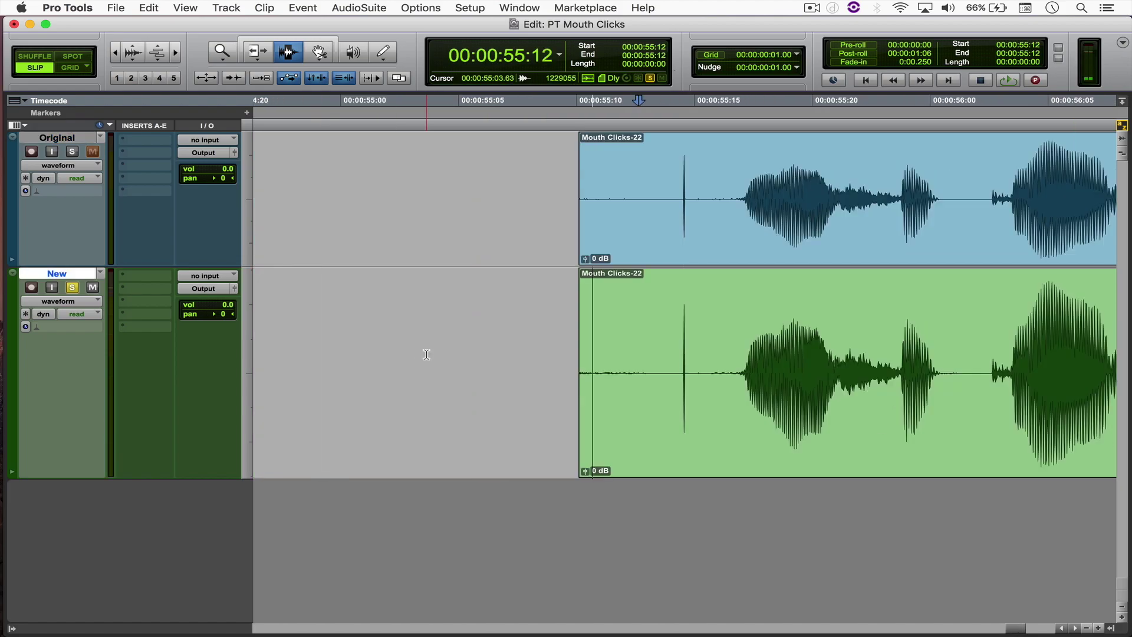
pyautogui.click(564, 312)
pyautogui.press('space')
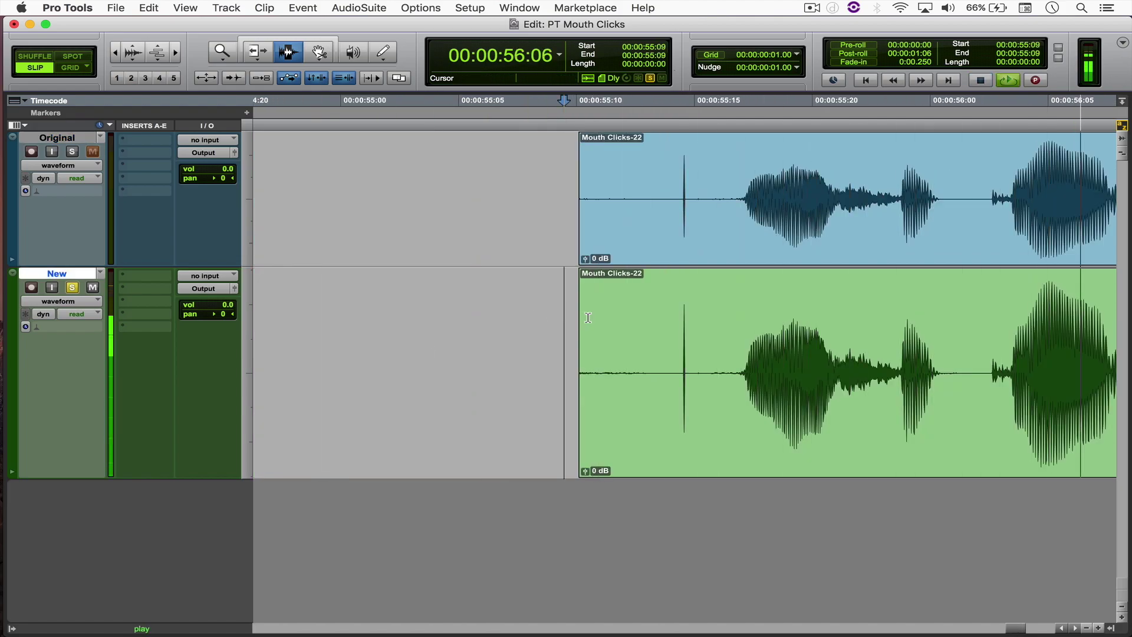
pyautogui.press('space')
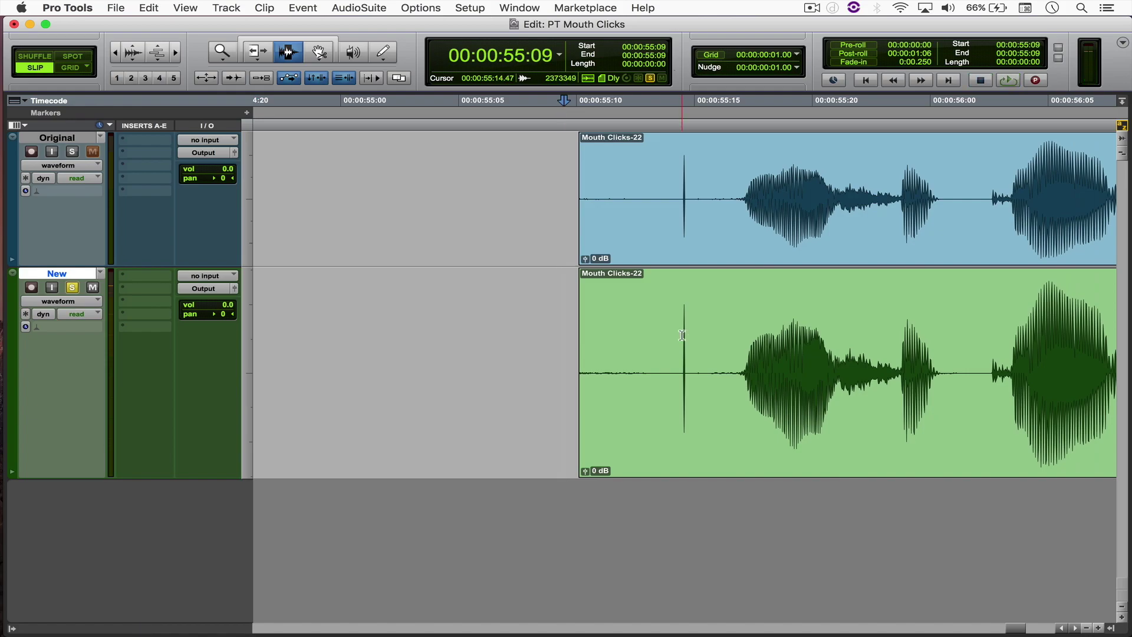
# Zoom in around the click near 55:14, then switch to the Audio Files Finder window
pyautogui.moveTo(657, 336); pyautogui.dragTo(693, 330)
pyautogui.click(693, 321)
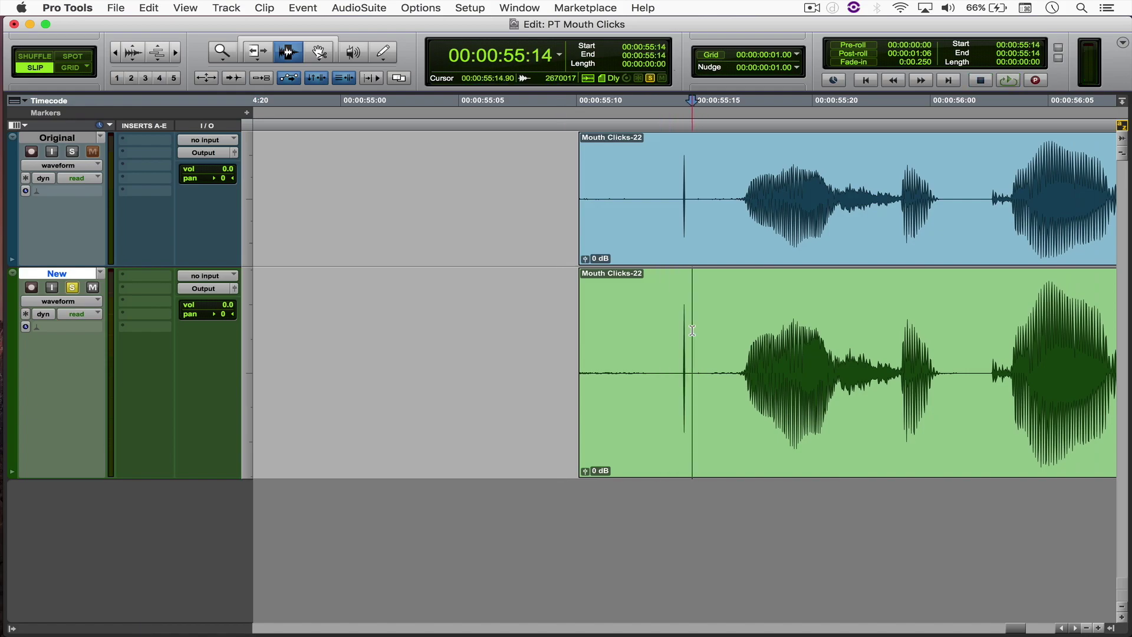
pyautogui.press('super+bracketright')
pyautogui.press('super+bracketright')
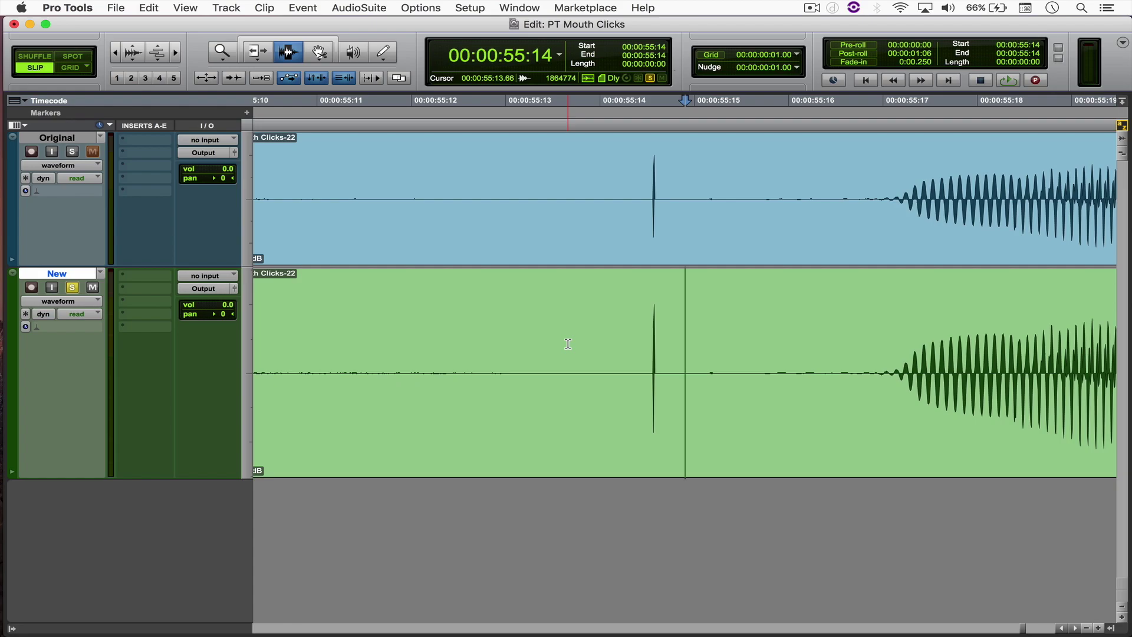
pyautogui.press('super+Tab')
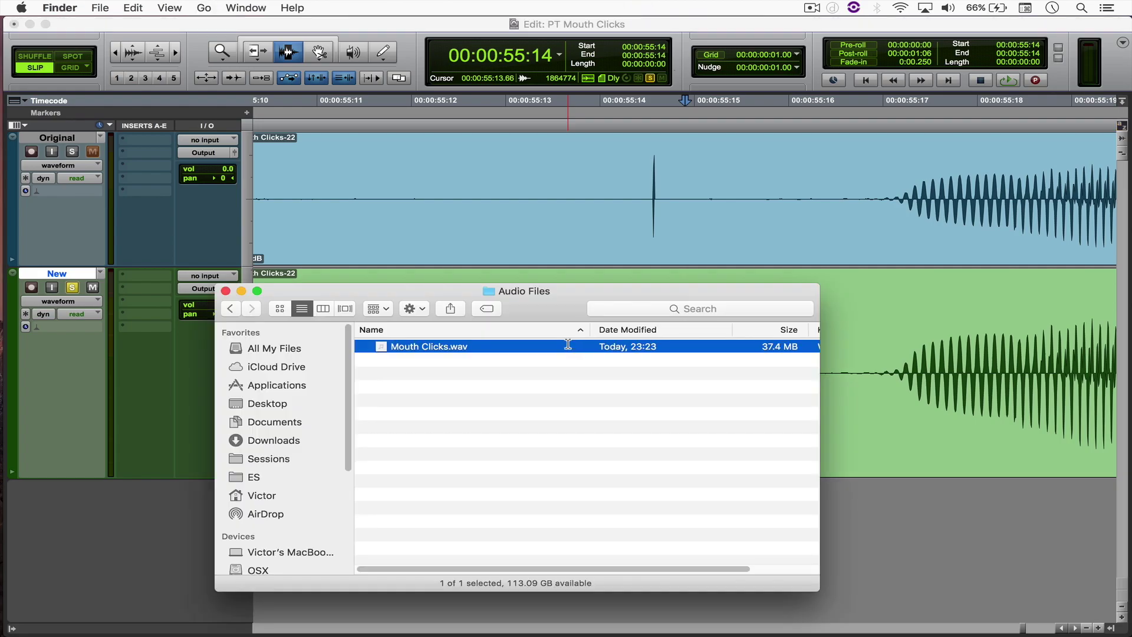
# Preview Mouth Clicks.wav in QuickTime, playing it from about 00:52
pyautogui.doubleClick(447, 348)
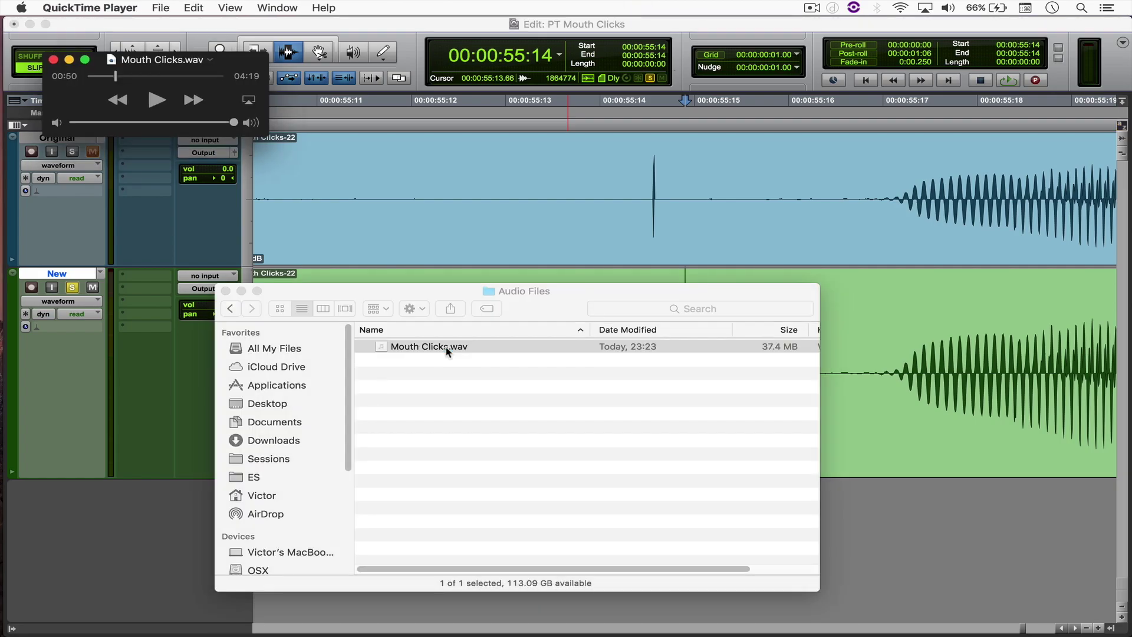
pyautogui.click(654, 197)
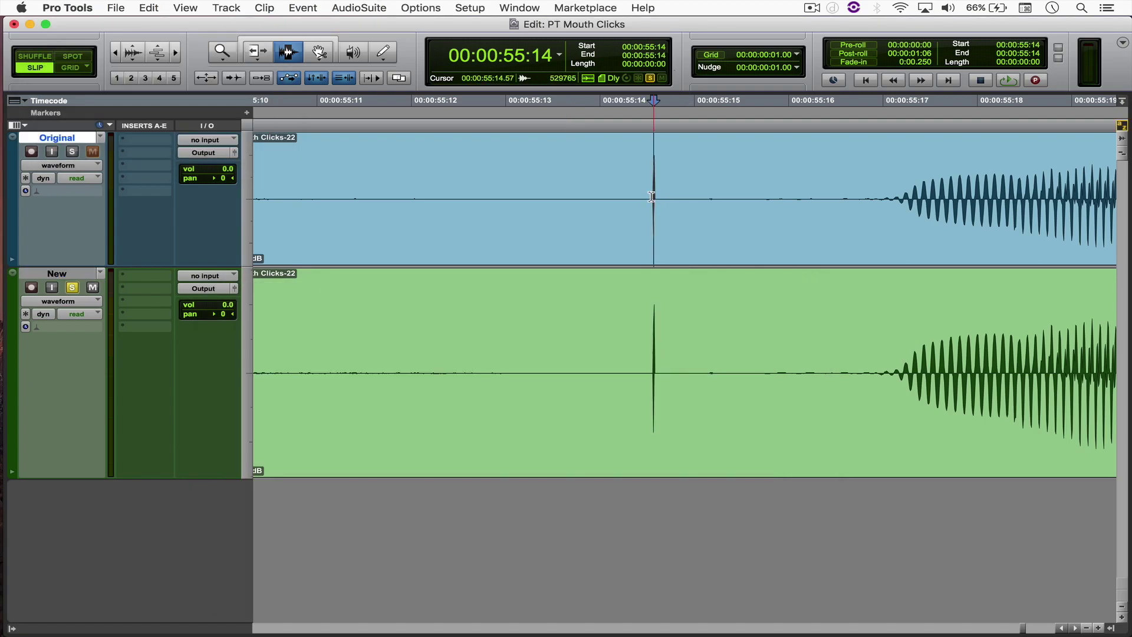
pyautogui.press('super+Tab')
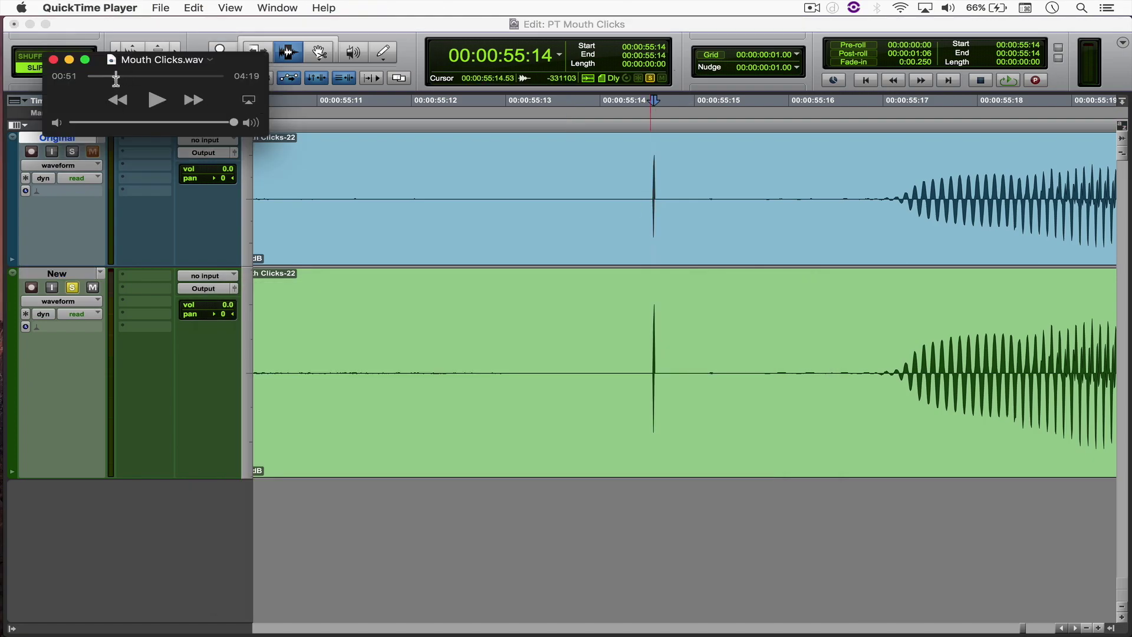
pyautogui.moveTo(118, 80); pyautogui.dragTo(117, 81)
pyautogui.click(155, 100)
pyautogui.click(155, 100)
# Return to the Finder folder and close the Audio Files window
pyautogui.press('super+Tab')
pyautogui.press('super+Tab')
pyautogui.press('super+Tab')
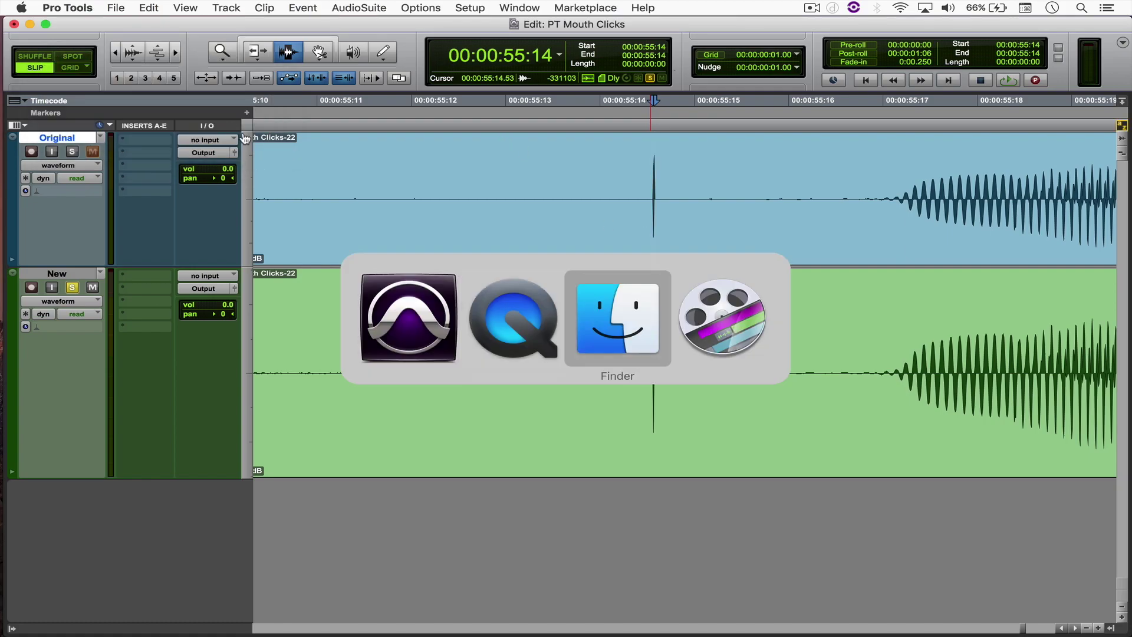
pyautogui.click(627, 319)
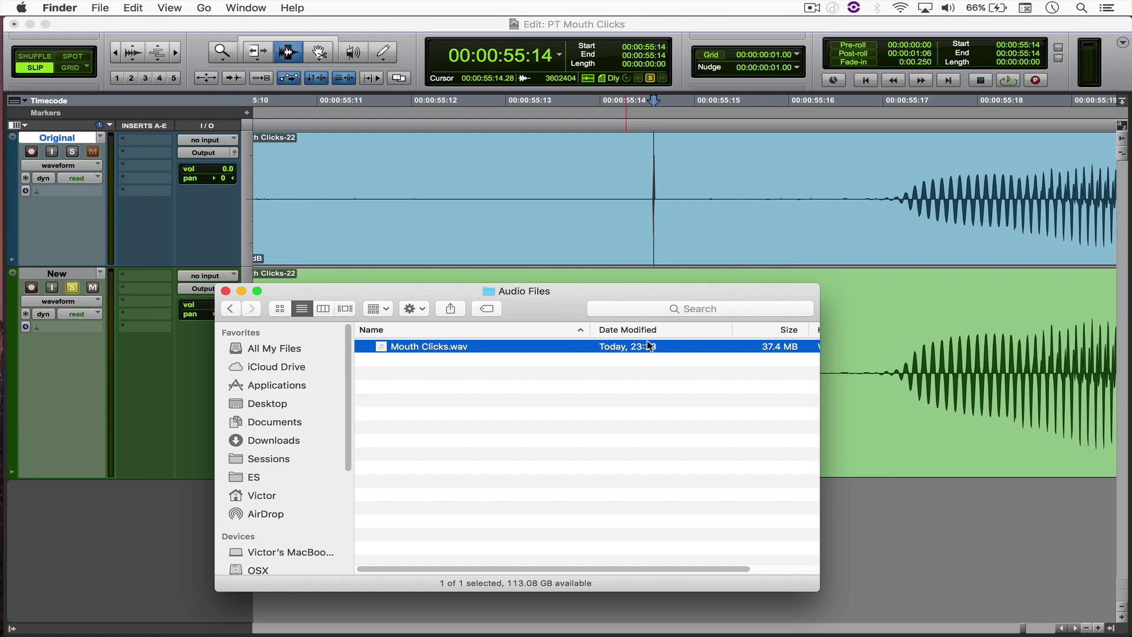
pyautogui.click(1040, 11)
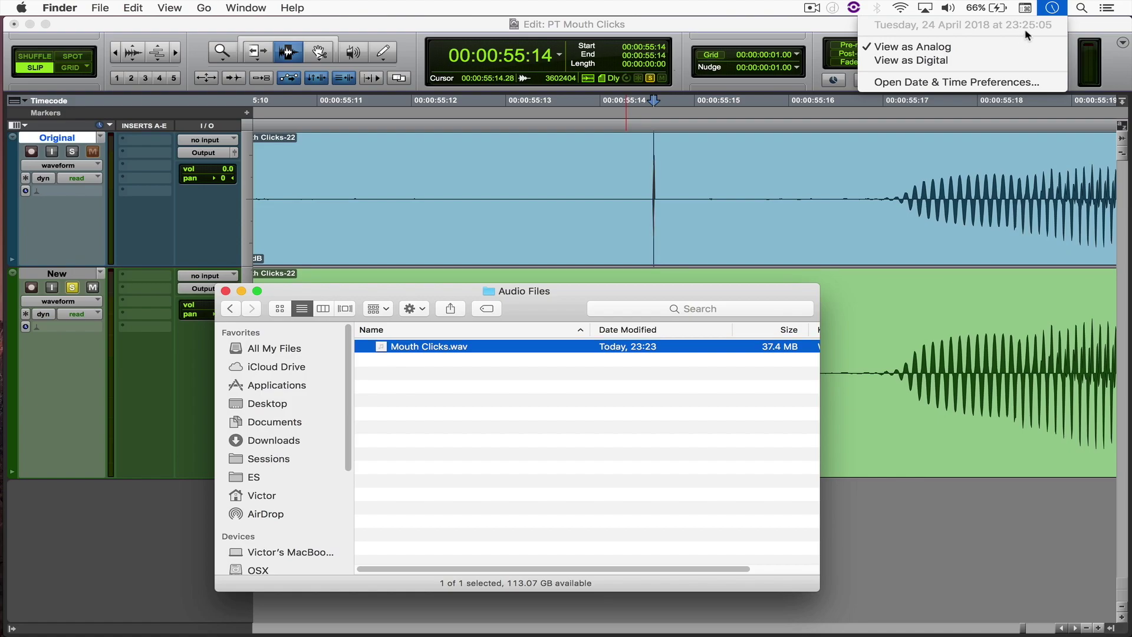
pyautogui.click(774, 162)
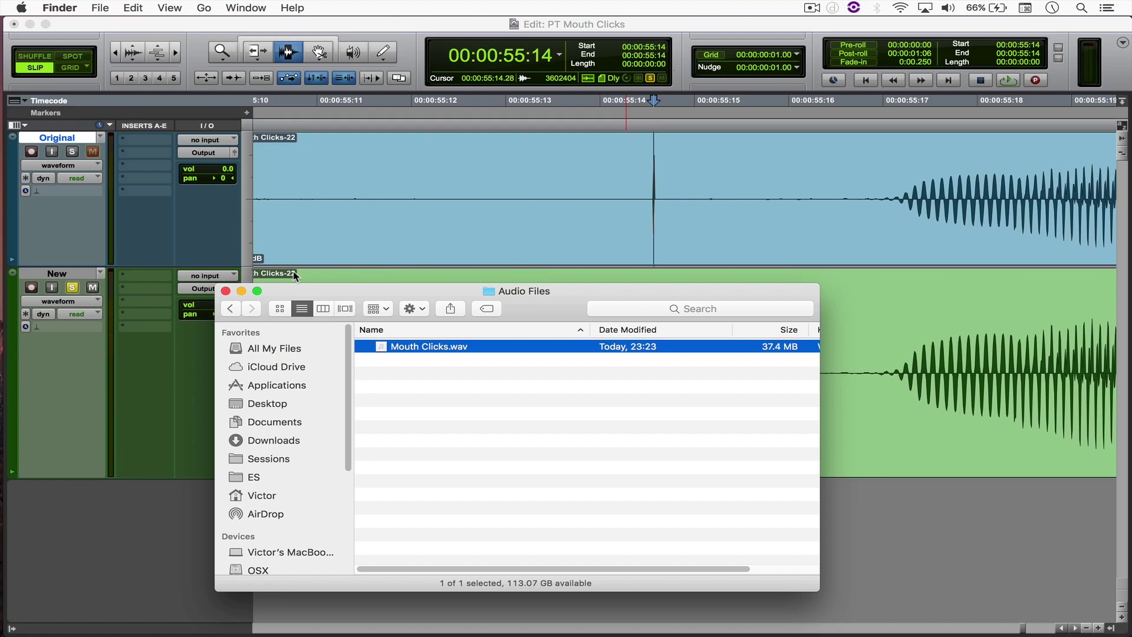
pyautogui.click(227, 291)
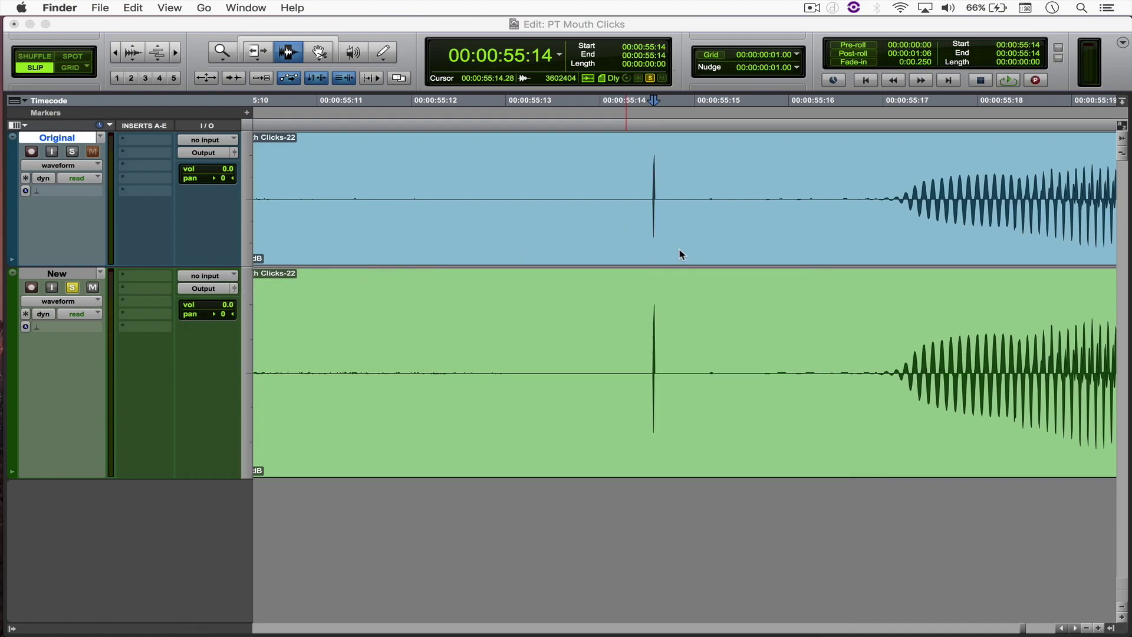
# Select the whole Mouth Clicks-22 clip on New and consolidate it into one clip
pyautogui.click(681, 254)
pyautogui.press('r')
pyautogui.press('r')
pyautogui.hscroll(1, 672, 313)
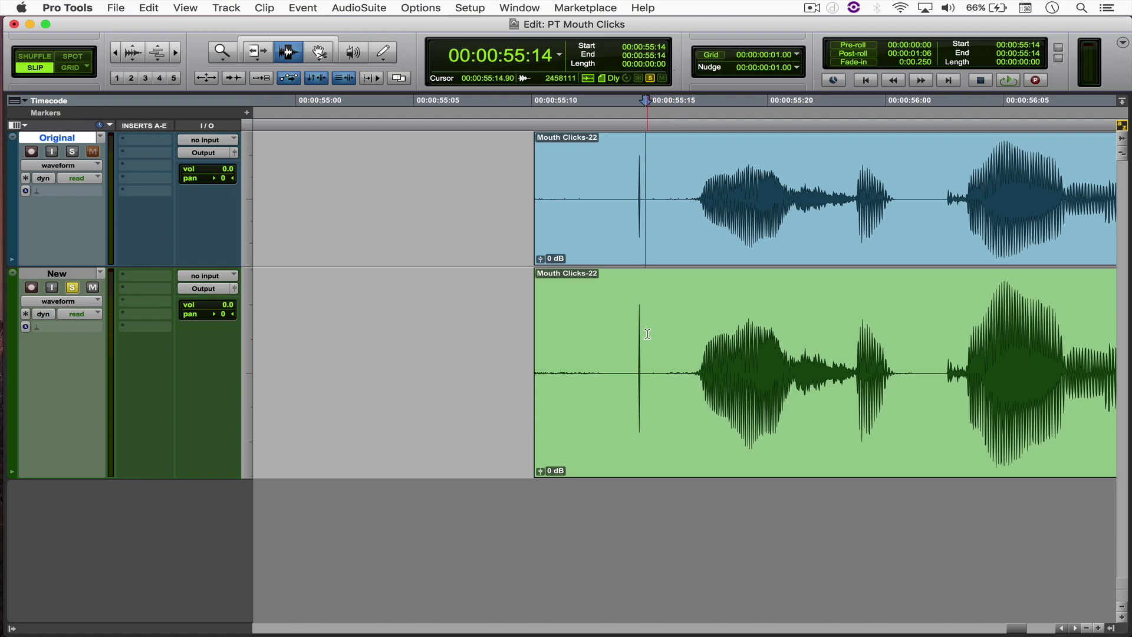
pyautogui.doubleClick(631, 354)
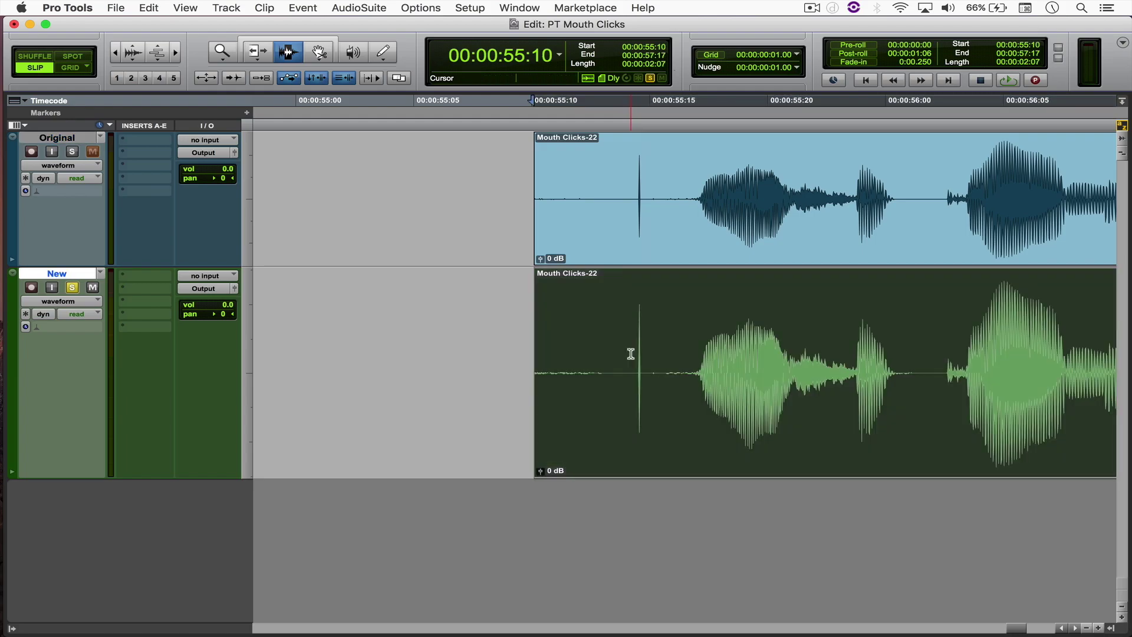
pyautogui.hotkey('alt', 'shift', '3')
# Rename the New clip to 'Consolidated' and set the edit point at 55:15
pyautogui.press('F8')
pyautogui.hscroll(6, 672, 364)
pyautogui.doubleClick(661, 368)
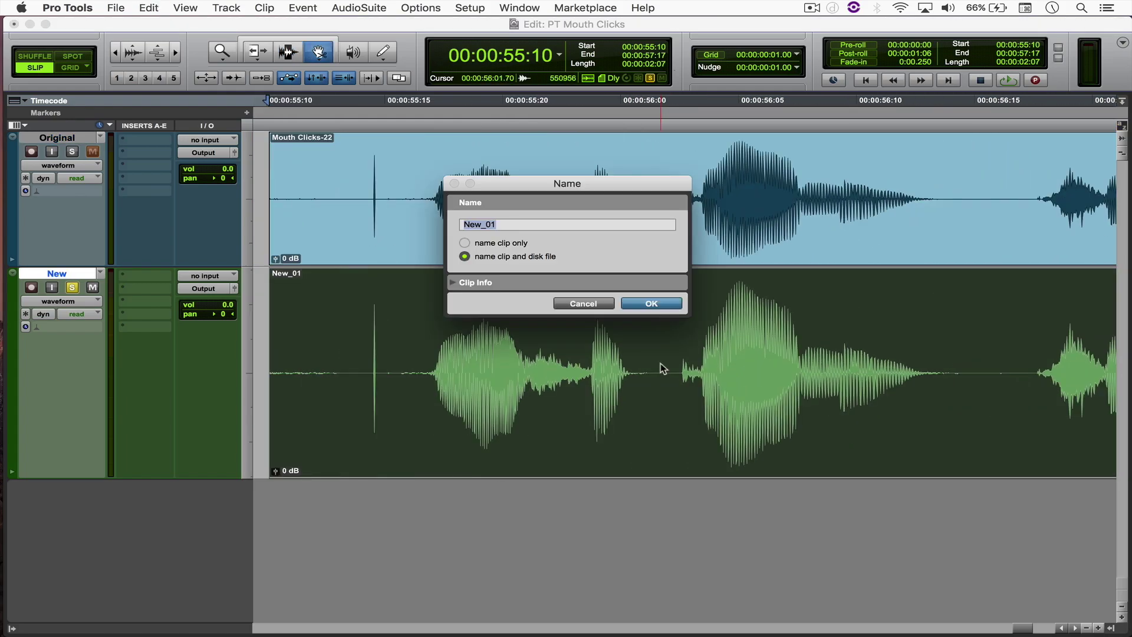
pyautogui.write('Consolidated')
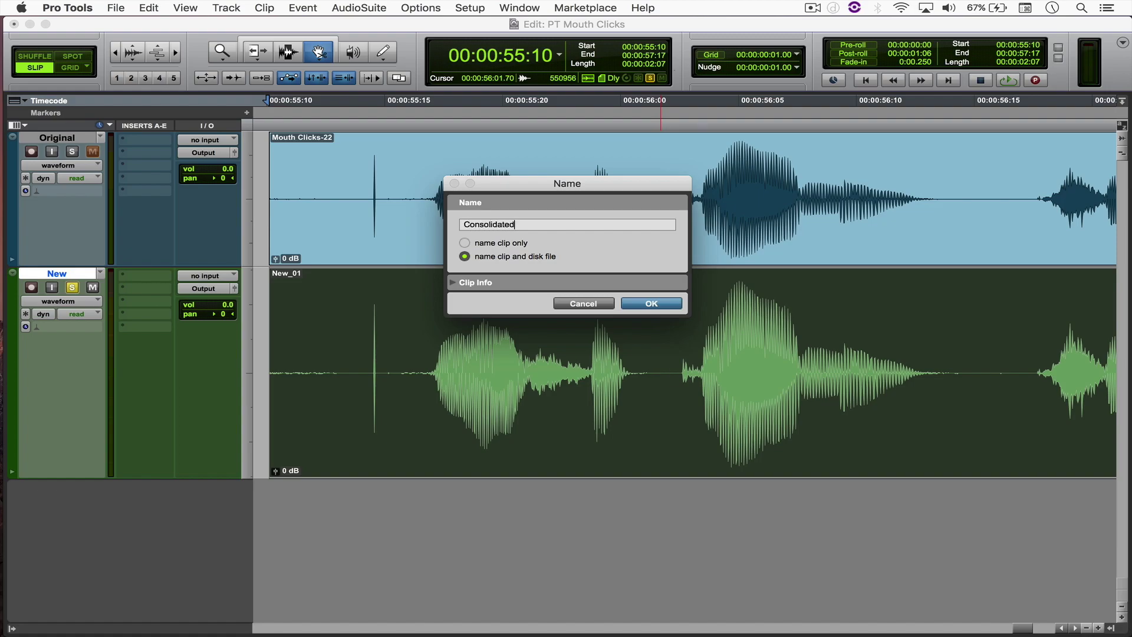
pyautogui.press('Return')
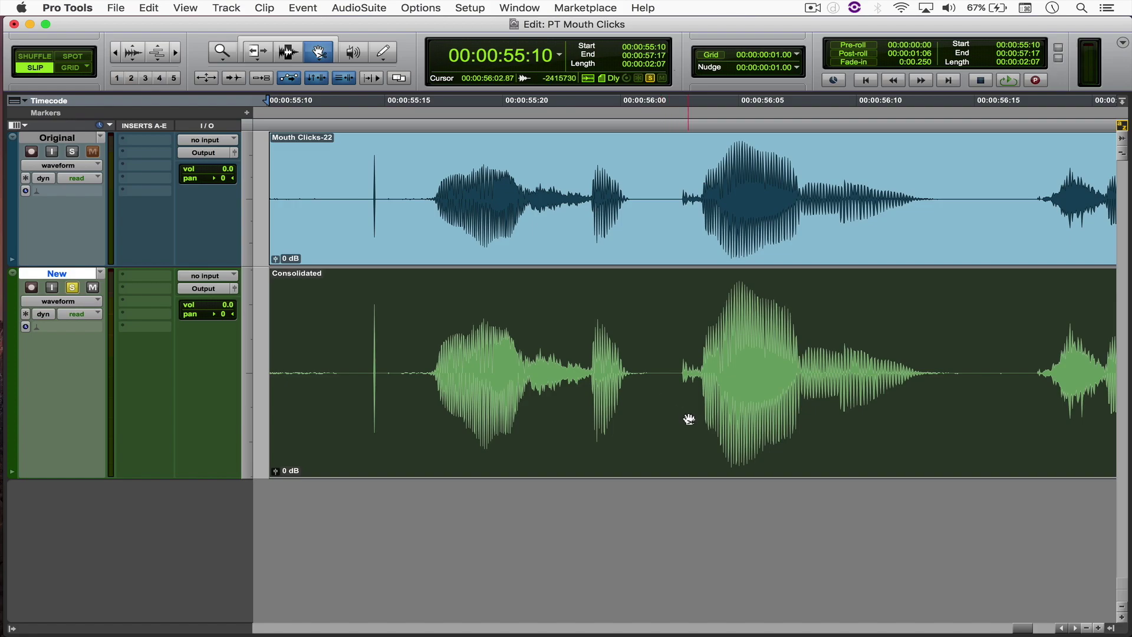
pyautogui.press('F7')
pyautogui.click(400, 360)
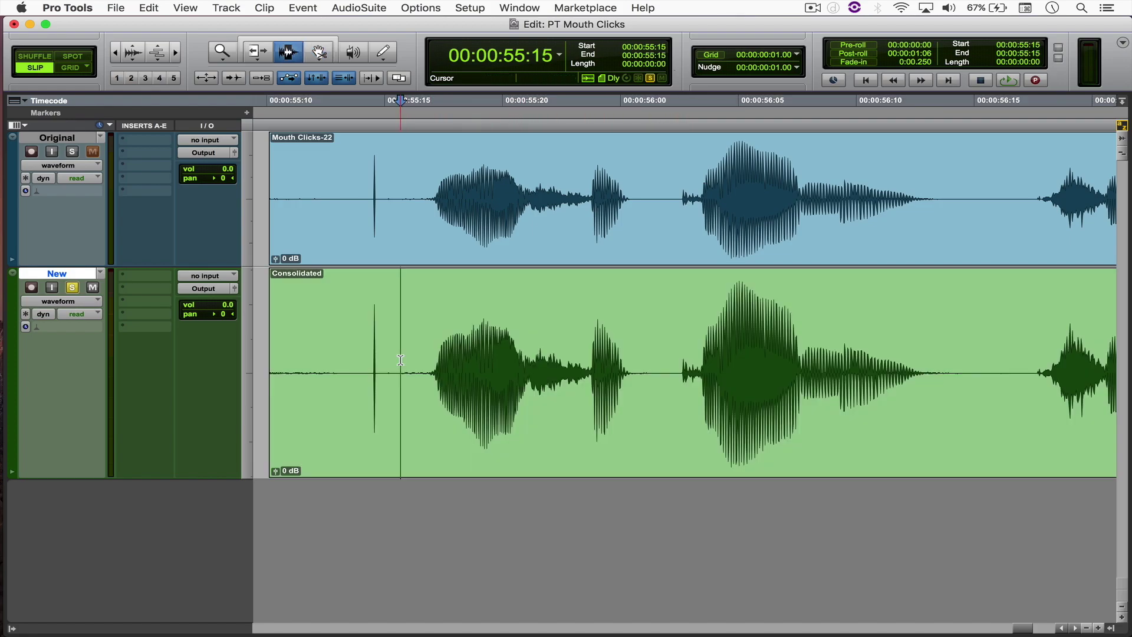
# Select the stretch from the speech start back past the first click on New and delete it
pyautogui.press('super+bracketright')
pyautogui.press('super+bracketright')
pyautogui.moveTo(669, 368); pyautogui.dragTo(348, 382)
pyautogui.press('super+bracketleft')
pyautogui.press('Delete')
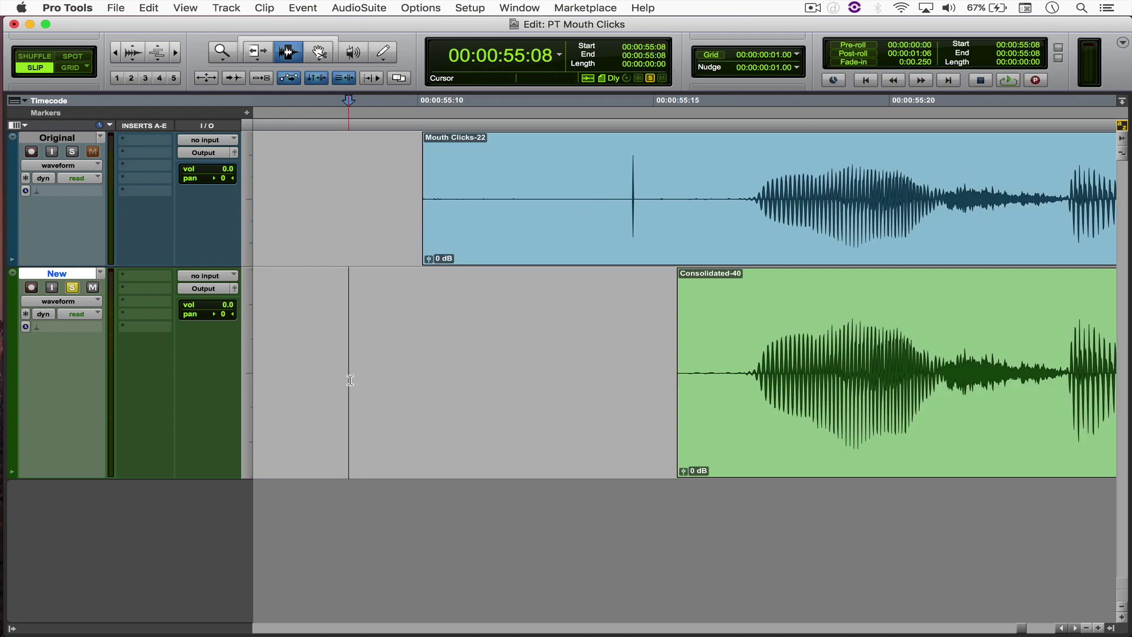
# Zoom out to both whole clips and set playback start just before Consolidated-40
pyautogui.hscroll(5, 352, 387)
pyautogui.click(380, 372)
pyautogui.press('super+bracketleft')
pyautogui.press('super+bracketleft')
pyautogui.press('super+bracketleft')
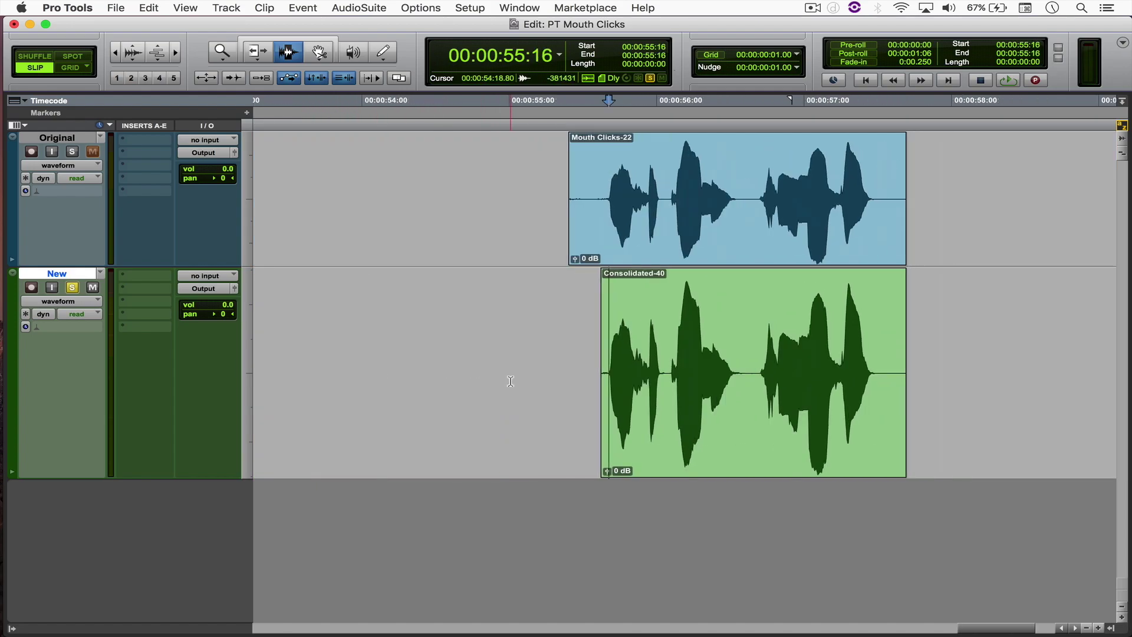
pyautogui.hscroll(3, 507, 377)
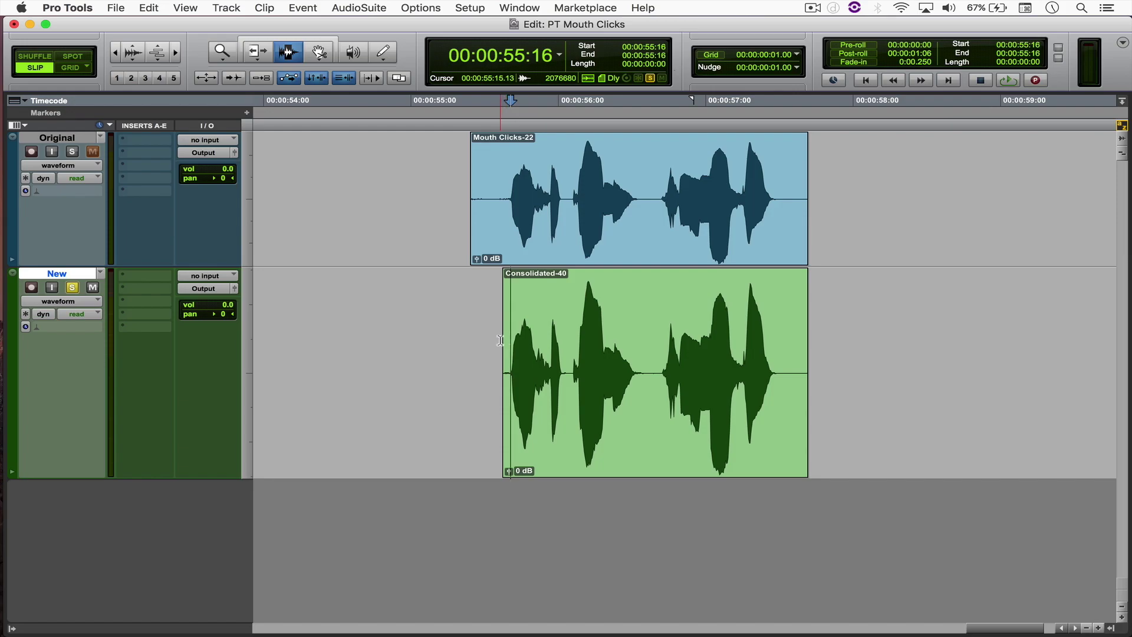
pyautogui.click(492, 340)
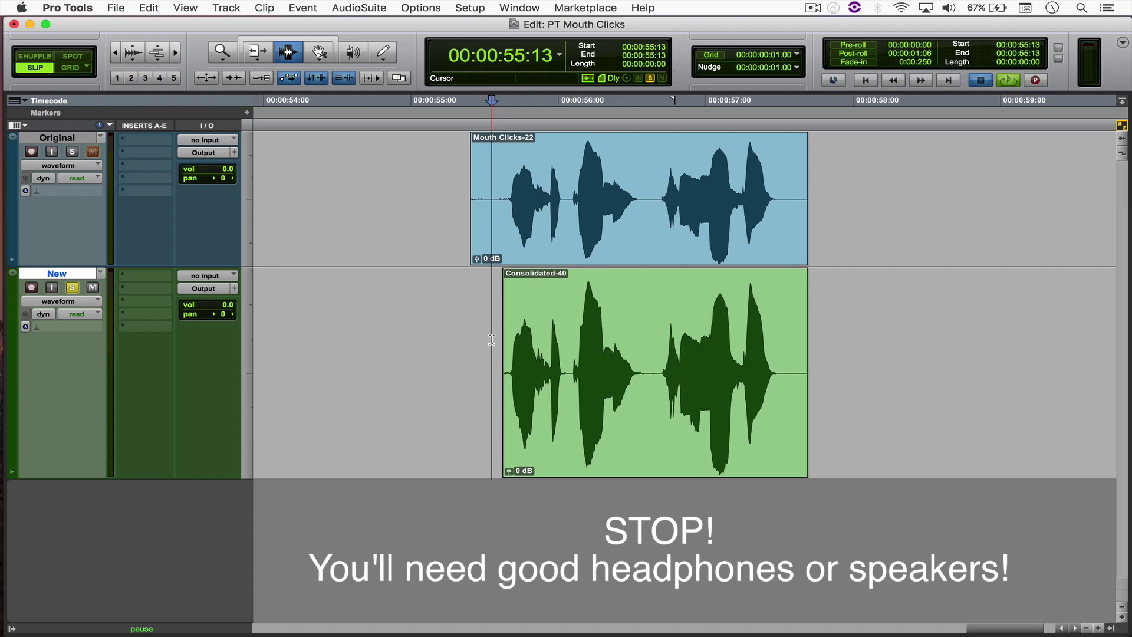
# Play back the edit from 55:13, then zoom in around 57:00 on the later phrase
pyautogui.press('space')
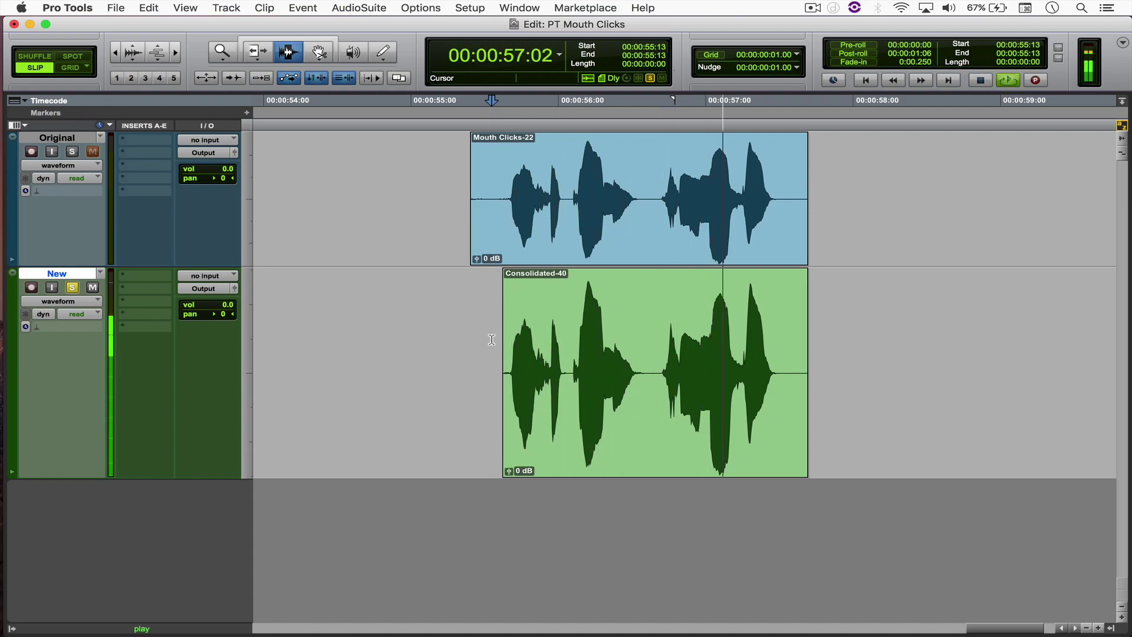
pyautogui.press('space')
pyautogui.press('space')
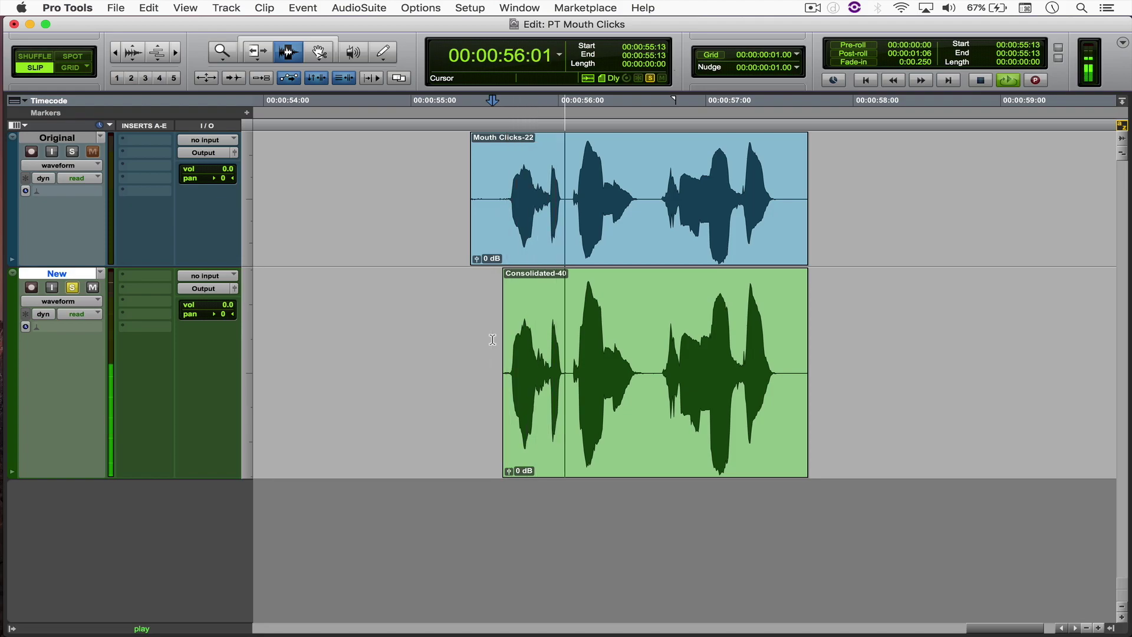
pyautogui.press('space')
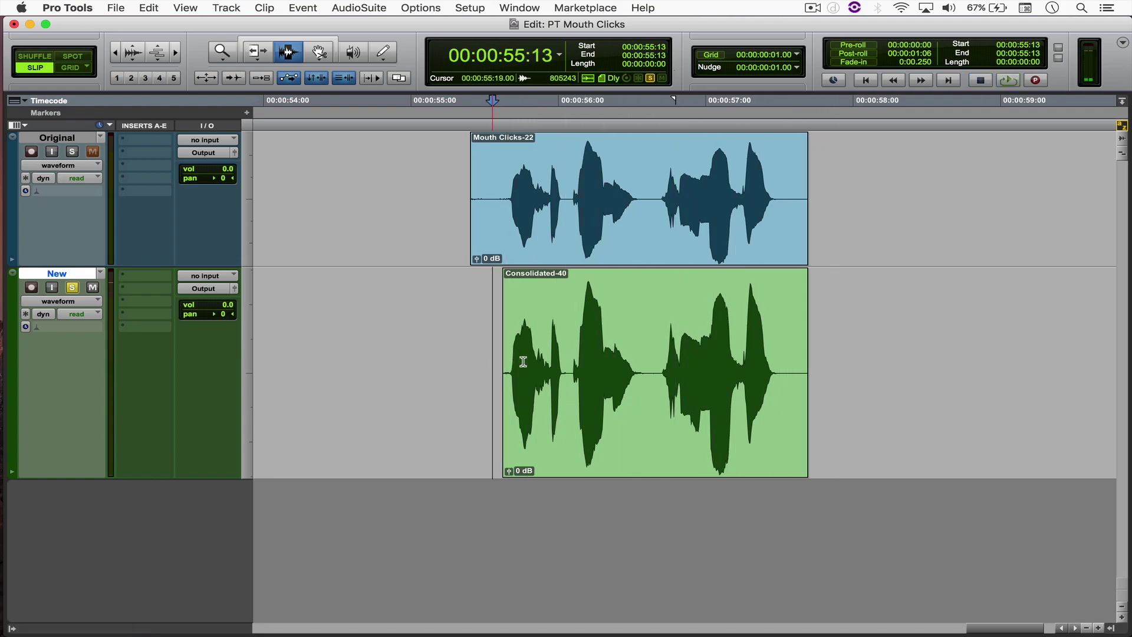
pyautogui.click(656, 364)
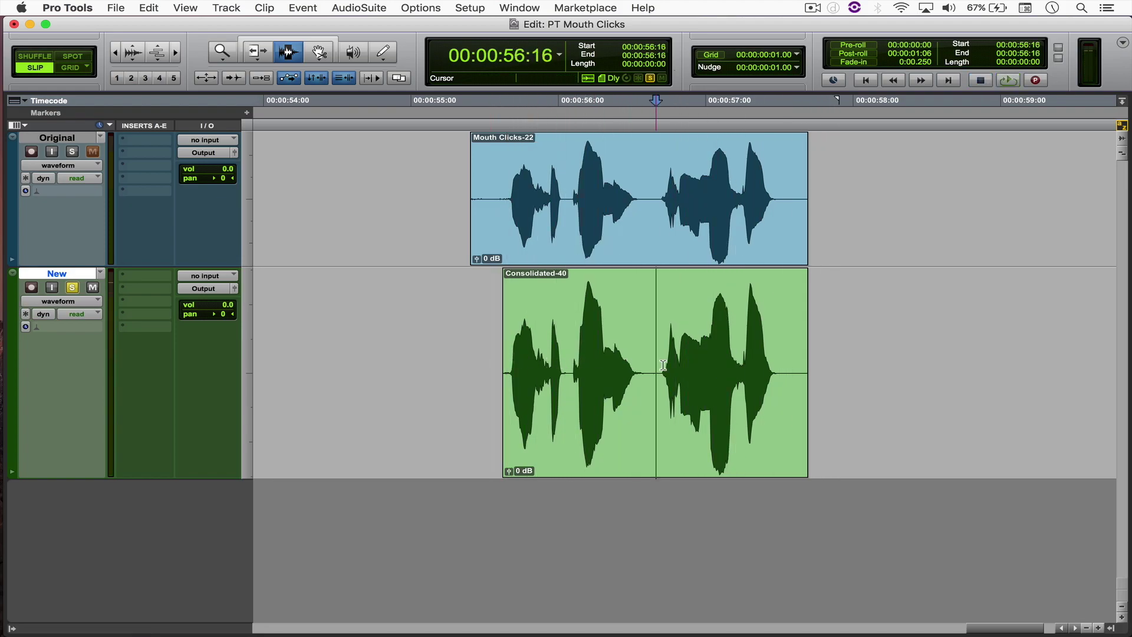
pyautogui.moveTo(664, 366); pyautogui.dragTo(786, 364)
pyautogui.click(710, 359)
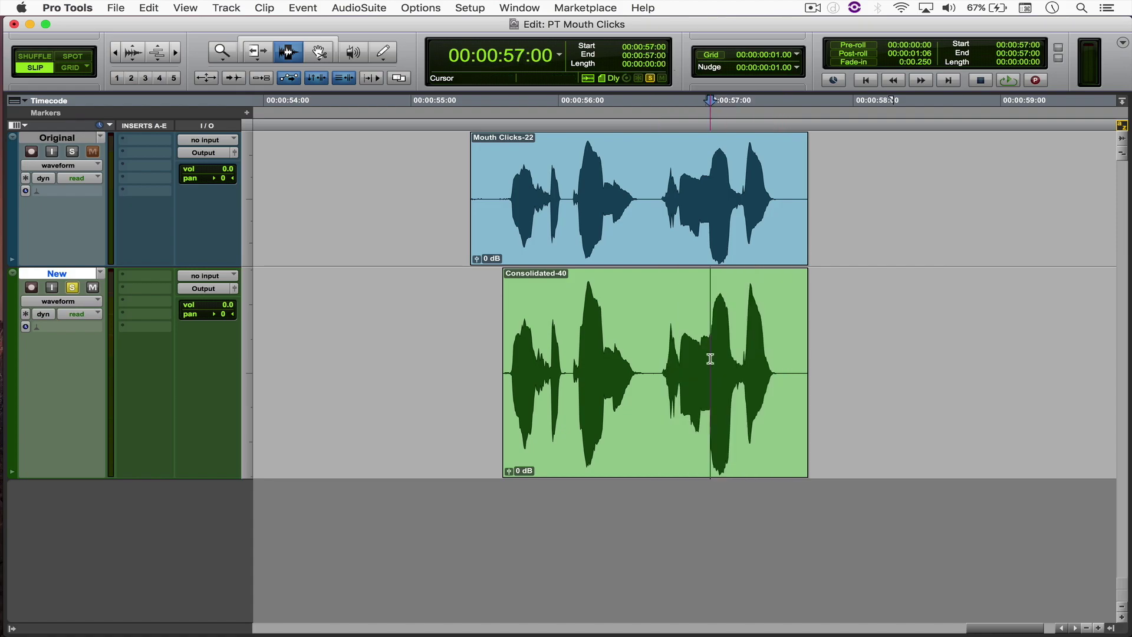
pyautogui.press('super+bracketright')
pyautogui.press('super+bracketright')
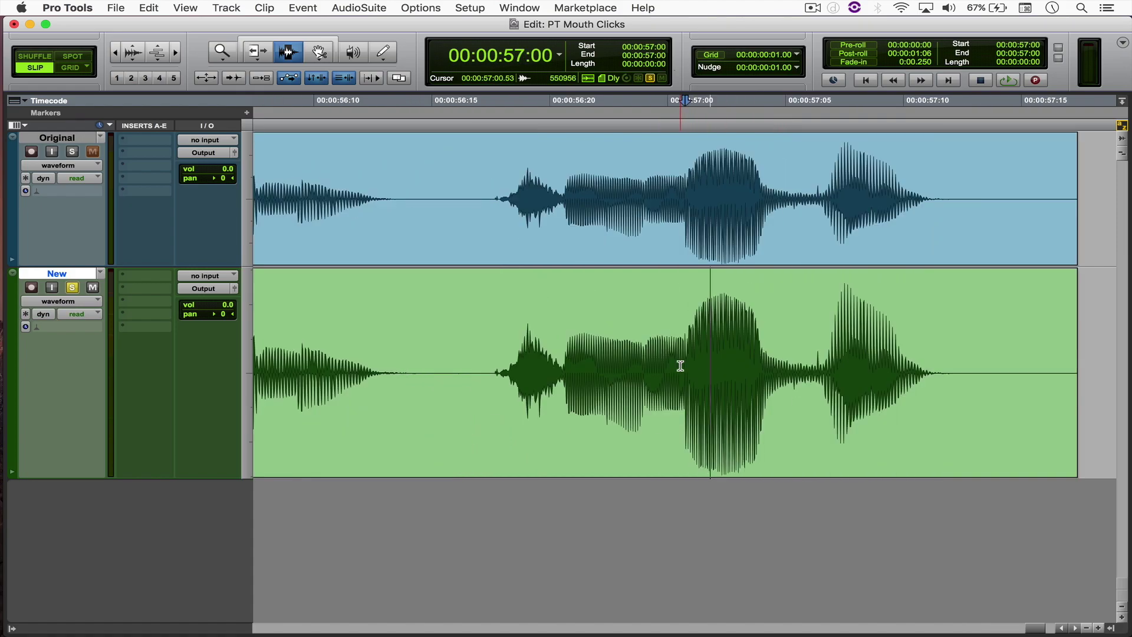
# Scrub the New track waveform around 56:16–57:05 with the Scrubber to hear the mouth clicks
pyautogui.click(353, 55)
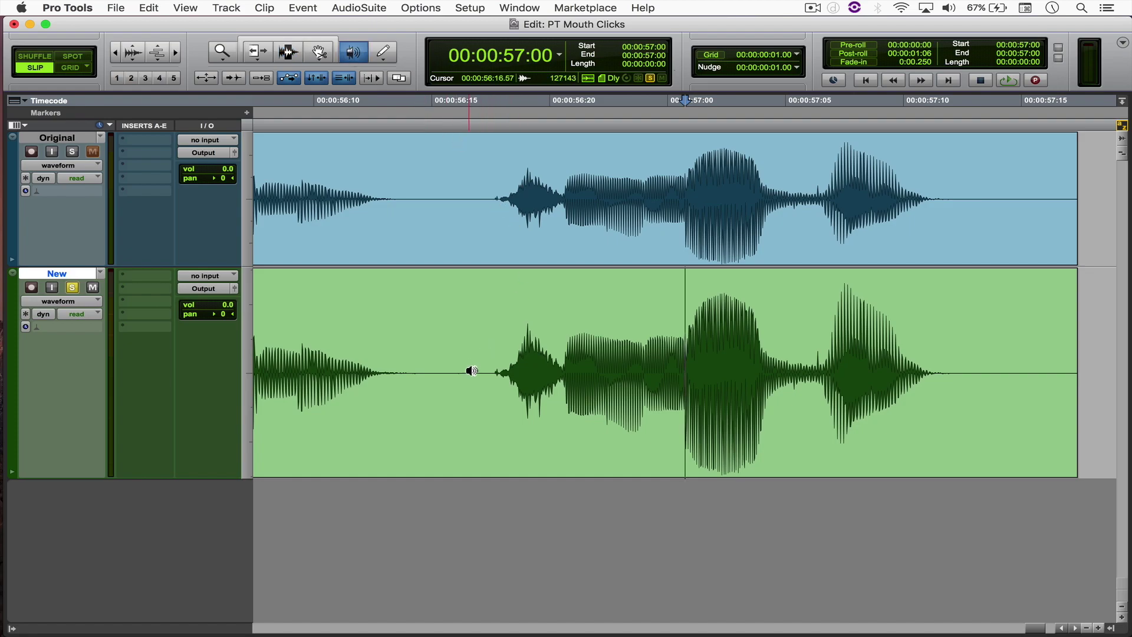
pyautogui.moveTo(468, 372); pyautogui.dragTo(598, 372)
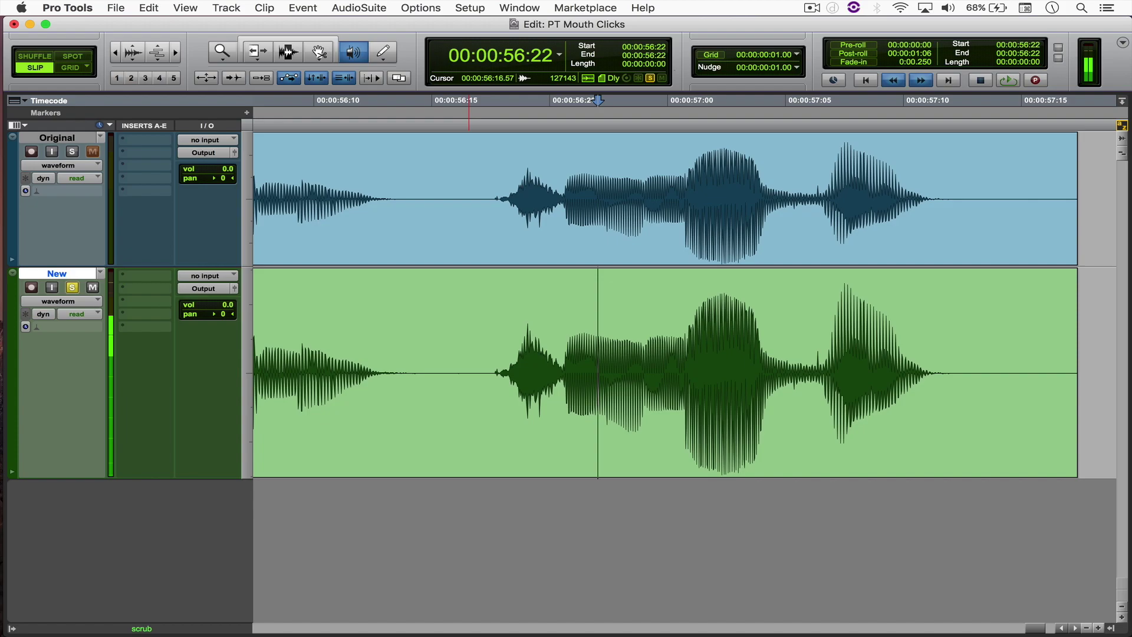
pyautogui.moveTo(598, 371); pyautogui.dragTo(809, 372)
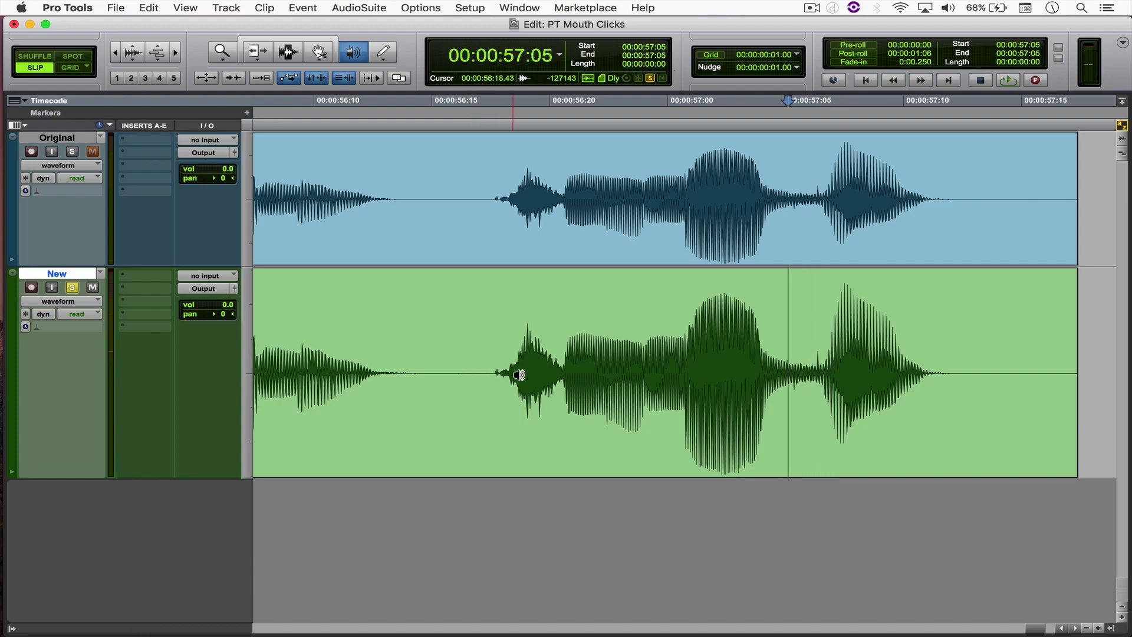
# Add marker 1 at the click at 56:22
pyautogui.press('F7')
pyautogui.click(605, 390)
pyautogui.press('t')
pyautogui.press('t')
pyautogui.press('t')
pyautogui.press('t')
pyautogui.press('t')
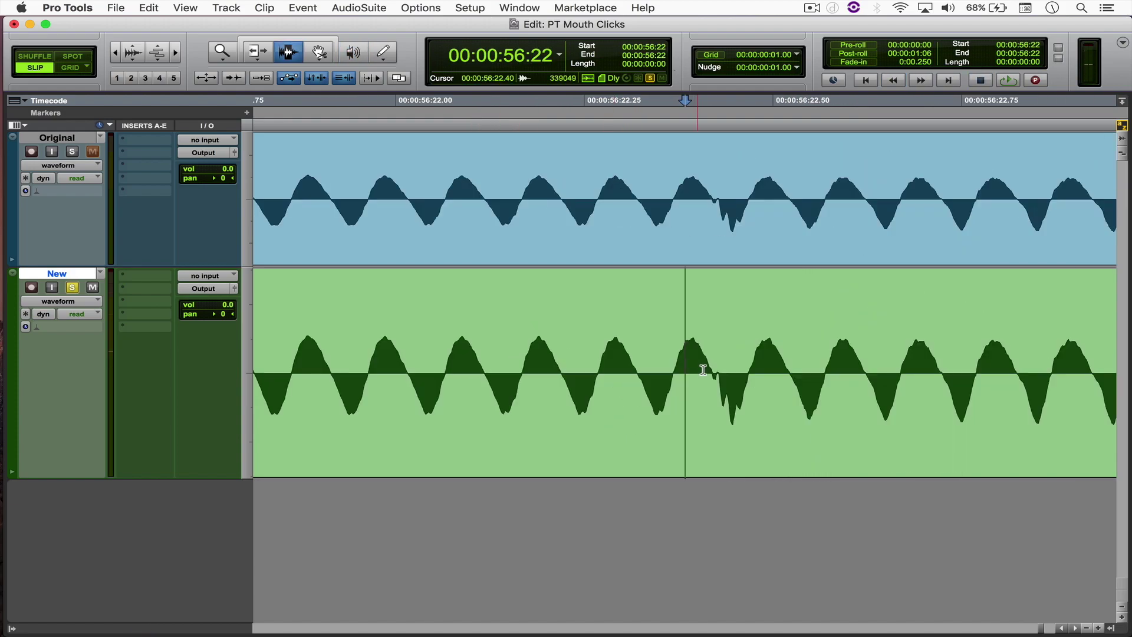
pyautogui.click(248, 112)
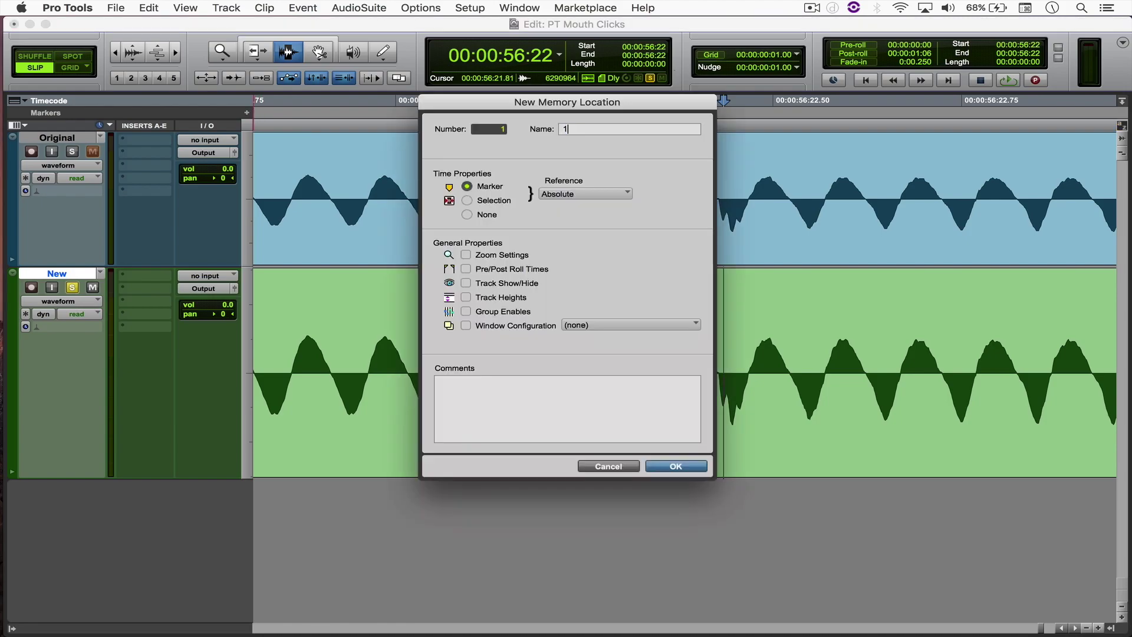
pyautogui.press('Return')
pyautogui.press('r')
pyautogui.press('r')
pyautogui.press('r')
pyautogui.press('r')
pyautogui.press('r')
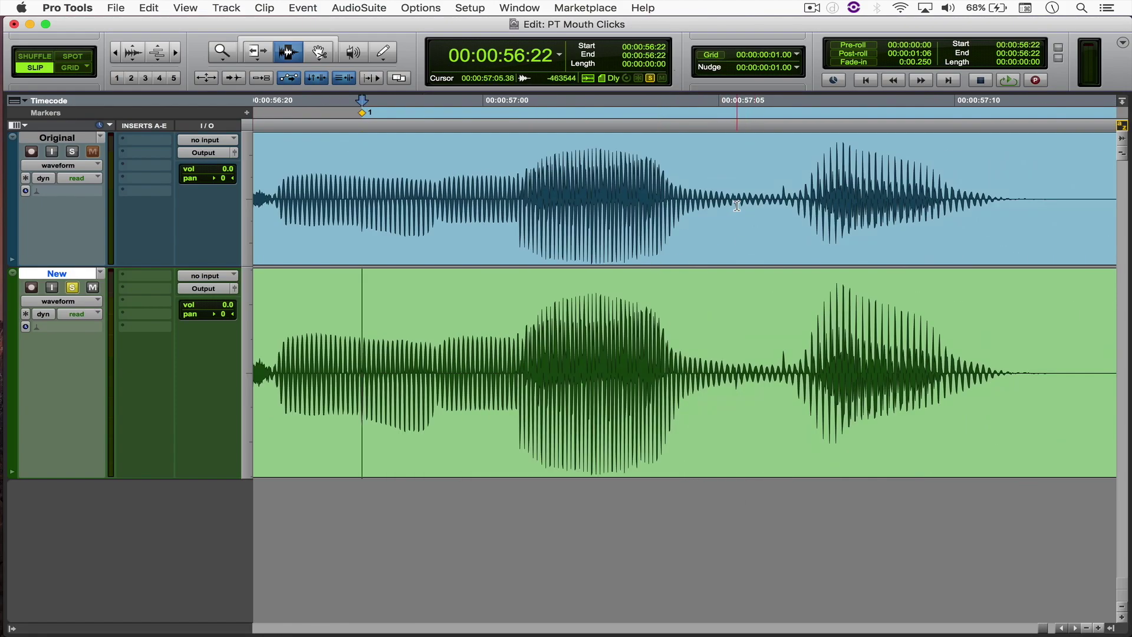
# Add markers 2 and 3 at 57:05 and 57:06, then return the edit point to 56:22
pyautogui.click(737, 206)
pyautogui.click(247, 113)
pyautogui.write('2')
pyautogui.press('Return')
pyautogui.click(784, 204)
pyautogui.click(249, 114)
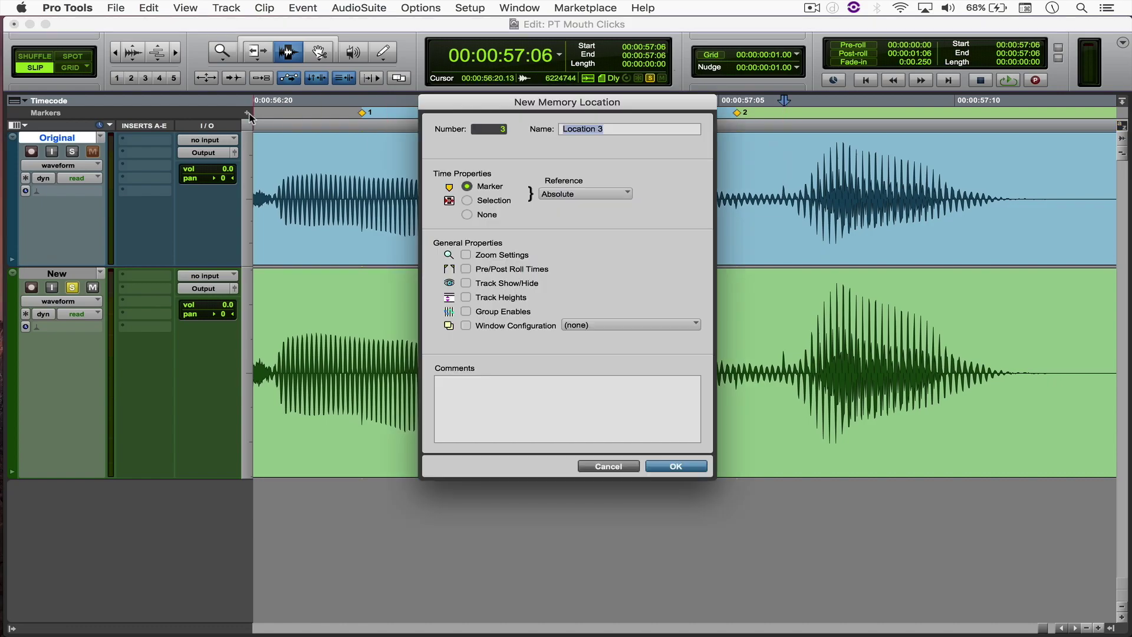
pyautogui.press('Return')
pyautogui.press('r')
pyautogui.click(521, 190)
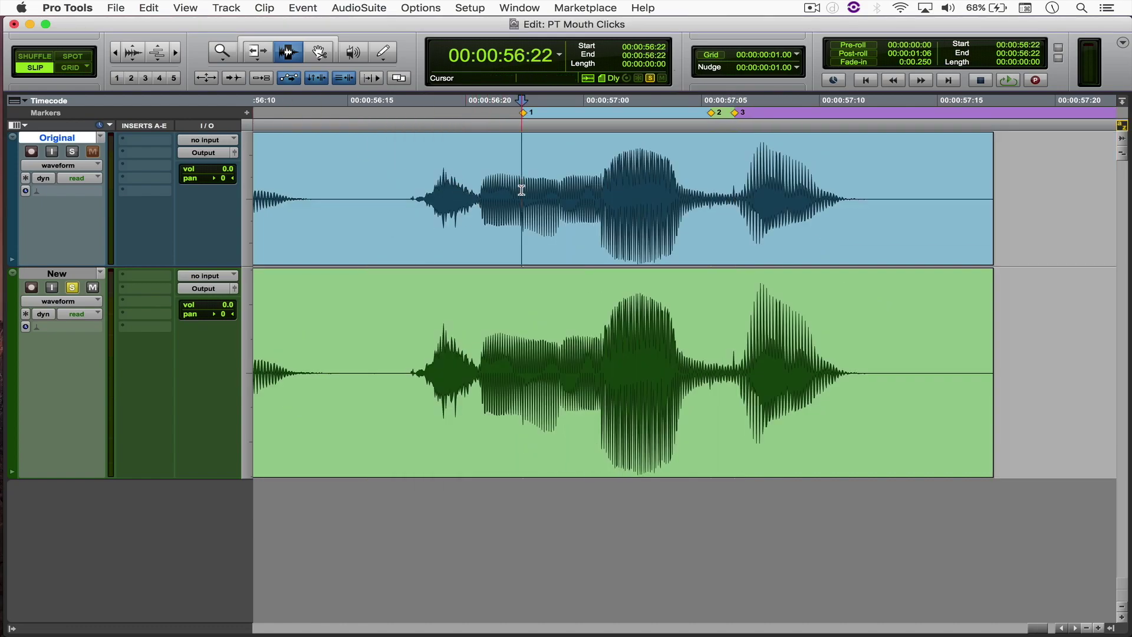
# Zoom in around 56:22 and select the click and clean cycles beside it on New
pyautogui.press('t')
pyautogui.press('t')
pyautogui.press('t')
pyautogui.press('t')
pyautogui.press('t')
pyautogui.press('t')
pyautogui.click(665, 361)
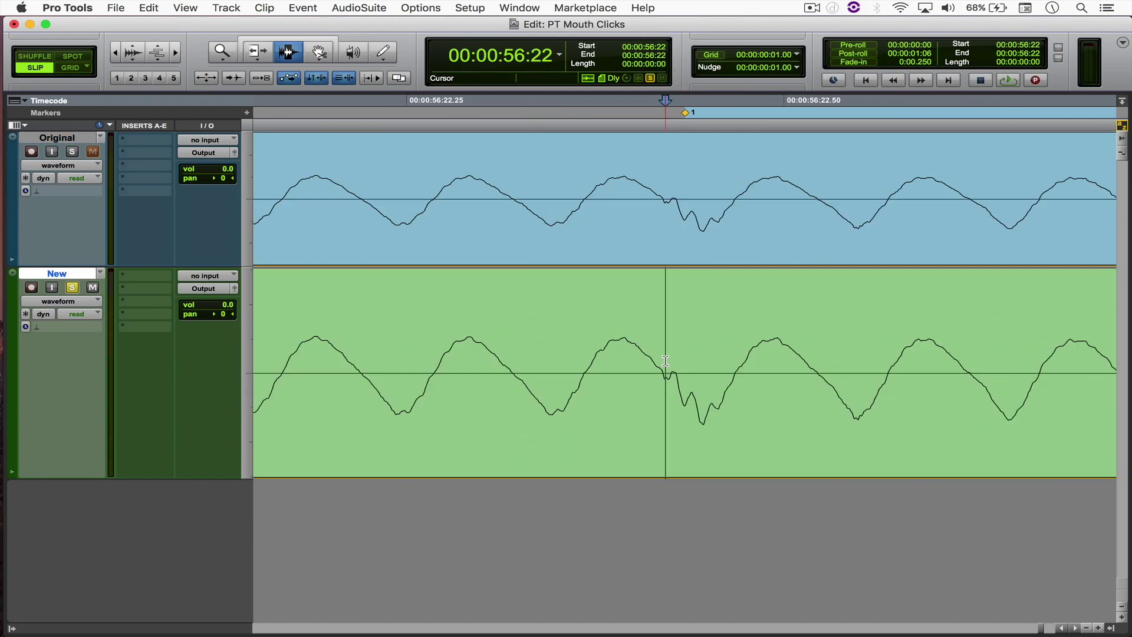
pyautogui.moveTo(620, 365); pyautogui.dragTo(706, 369)
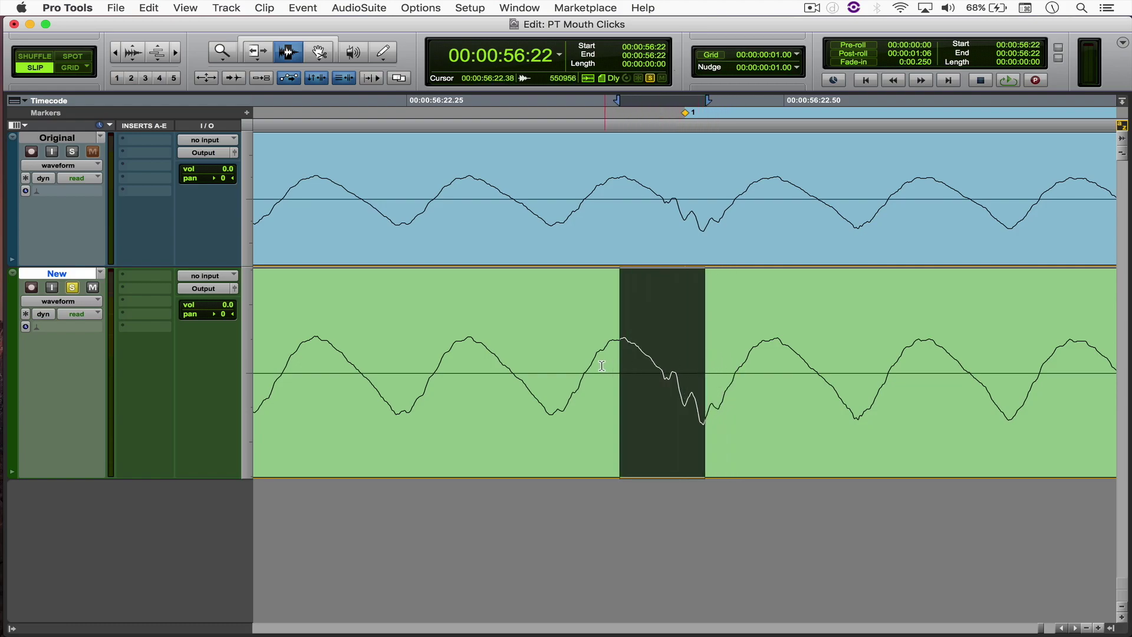
pyautogui.click(507, 369)
pyautogui.moveTo(543, 375); pyautogui.dragTo(318, 378)
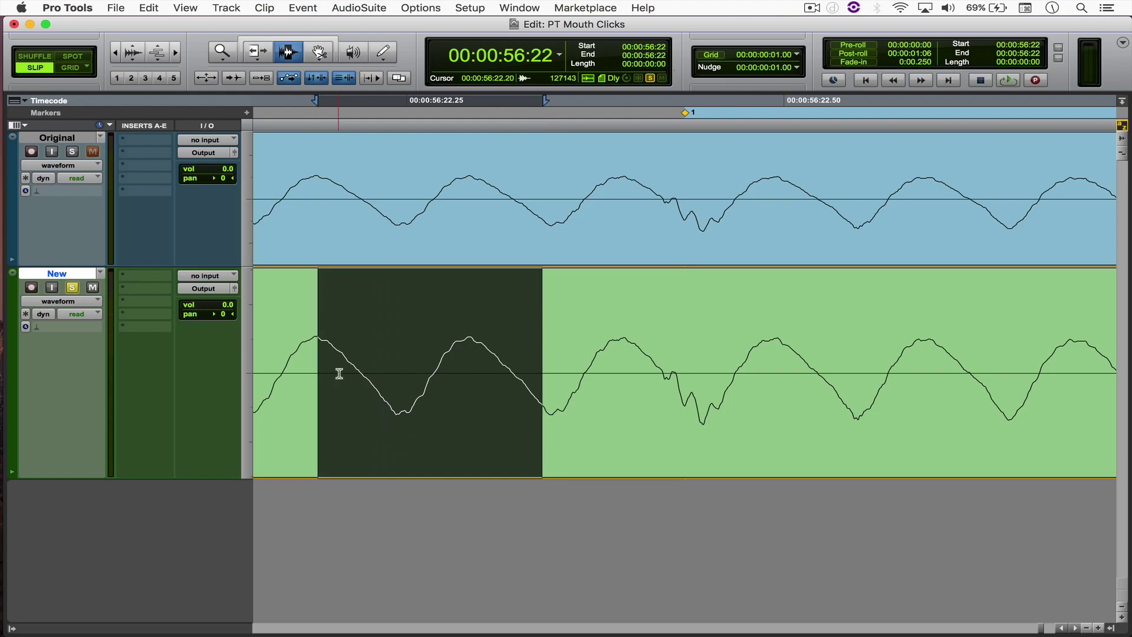
pyautogui.hscroll(-2, 339, 373)
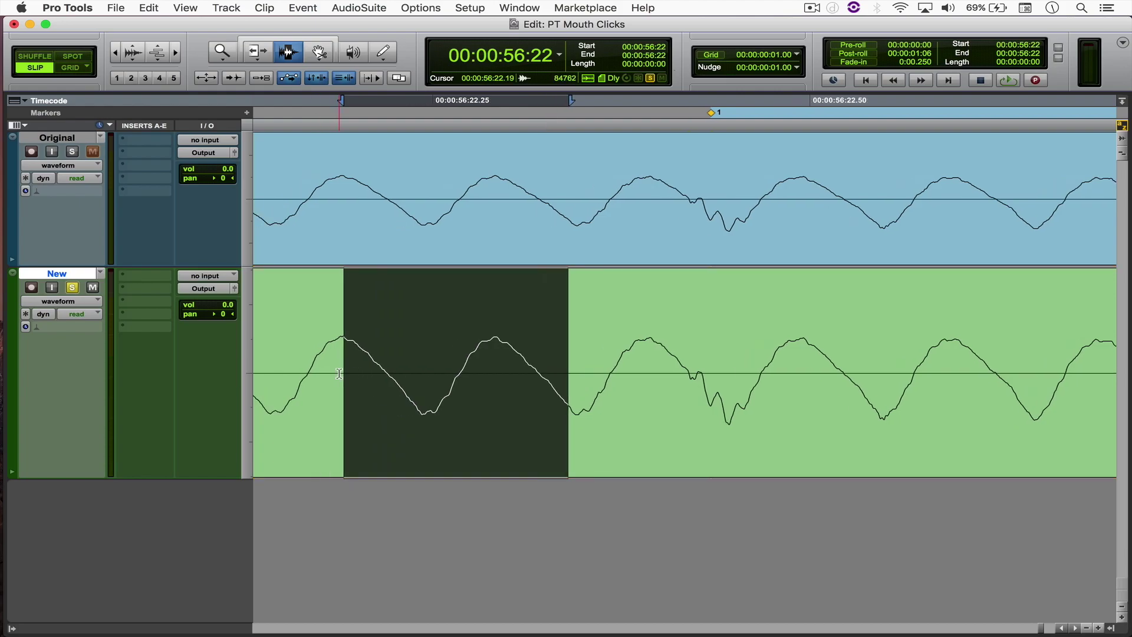
# Clear the selection and zoom further into the click at marker 1 to sample level
pyautogui.click(482, 383)
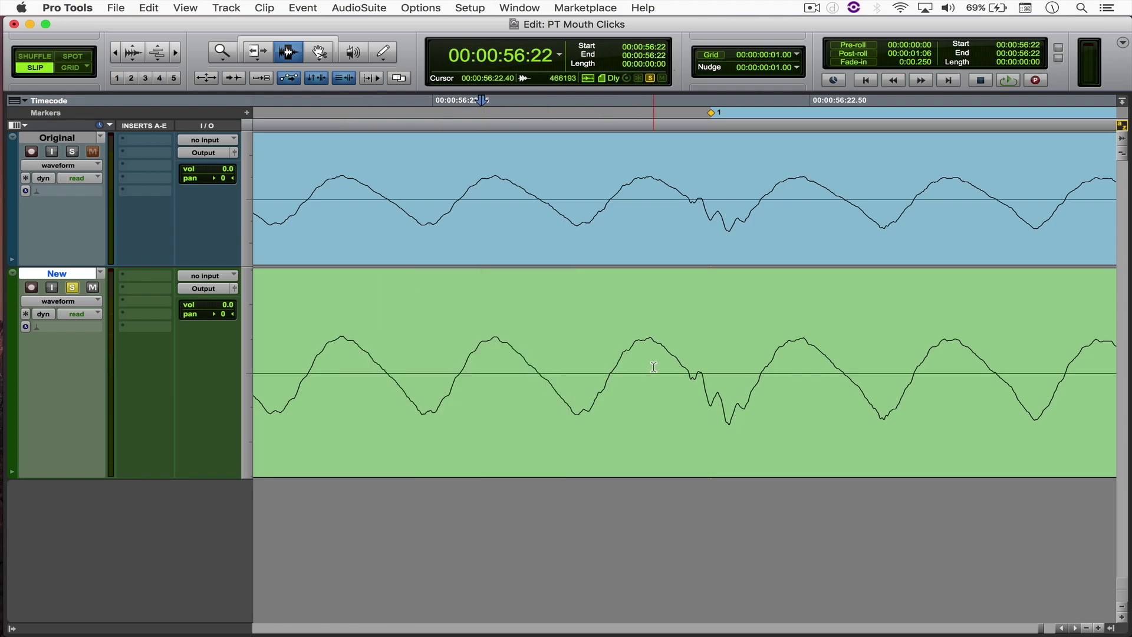
pyautogui.moveTo(654, 367); pyautogui.dragTo(766, 382)
pyautogui.hscroll(5, 737, 386)
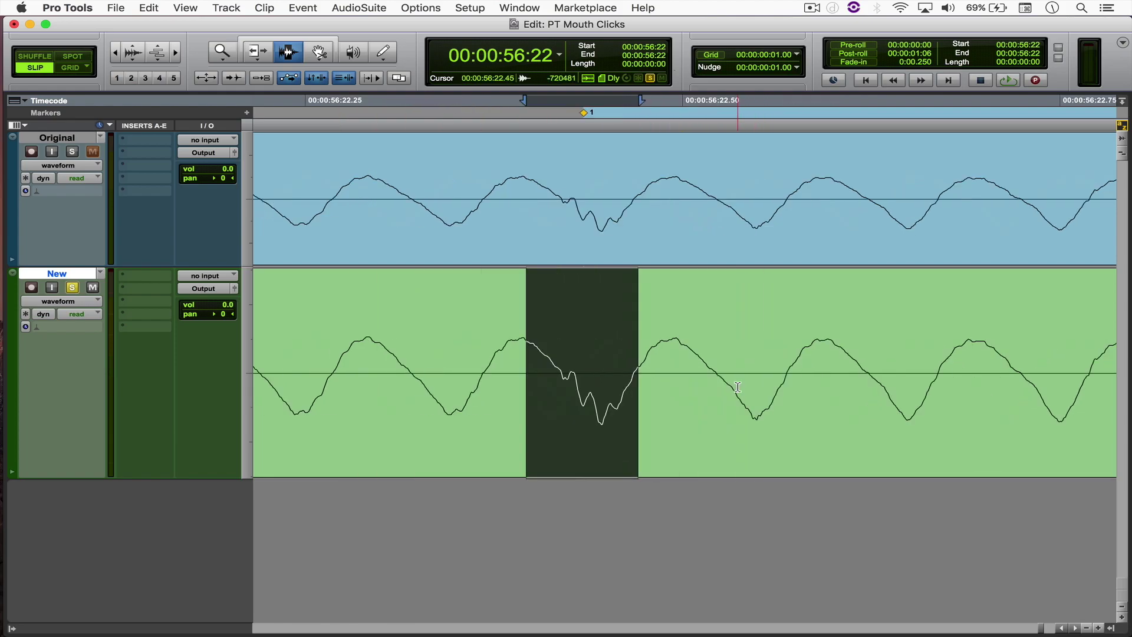
pyautogui.click(612, 374)
pyautogui.press('super+bracketright')
pyautogui.press('super+bracketright')
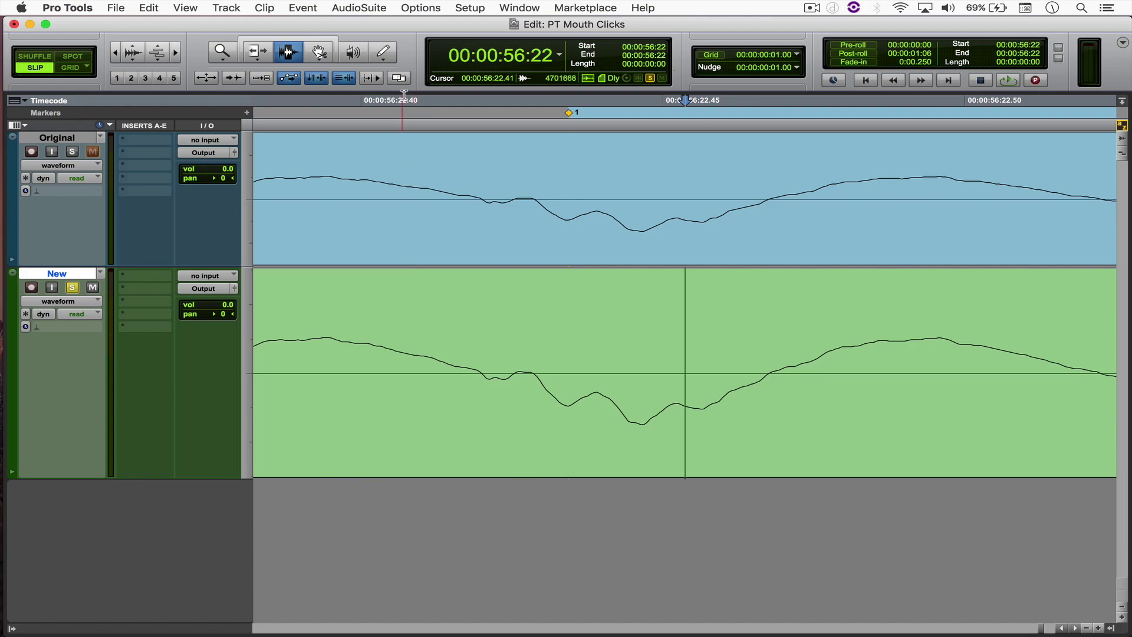
# Pencil the click near 56:22.45 on New into a smooth curve, then zoom back out
pyautogui.click(387, 54)
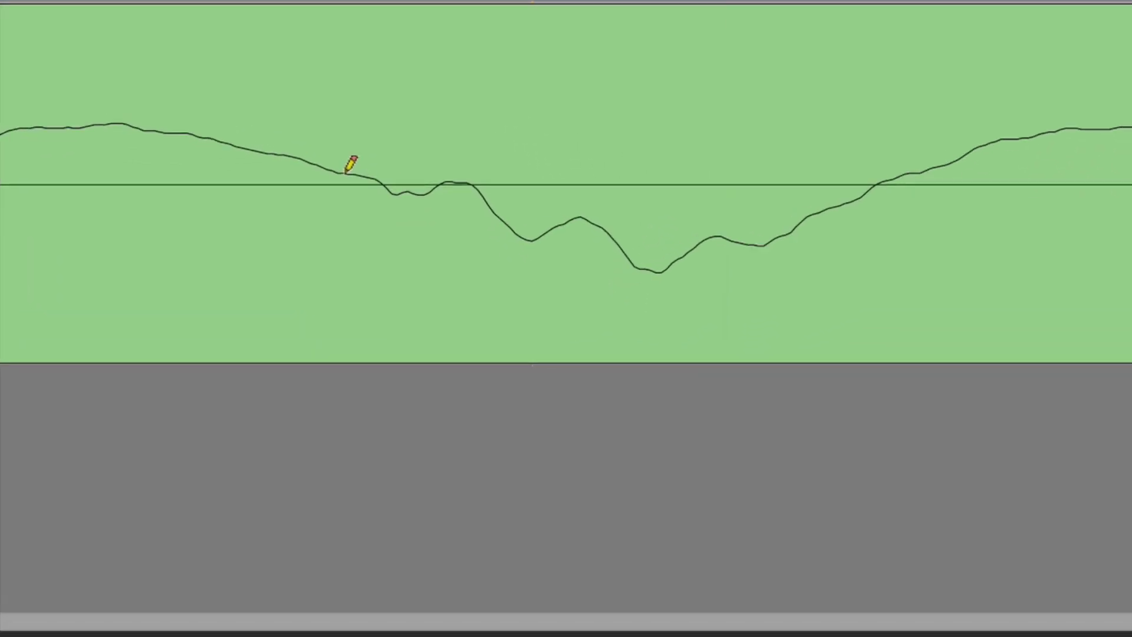
pyautogui.moveTo(348, 173)
pyautogui.mouseDown()
pyautogui.moveTo(597, 243)
pyautogui.moveTo(672, 248)
pyautogui.moveTo(788, 240)
pyautogui.moveTo(882, 181)
pyautogui.mouseUp()
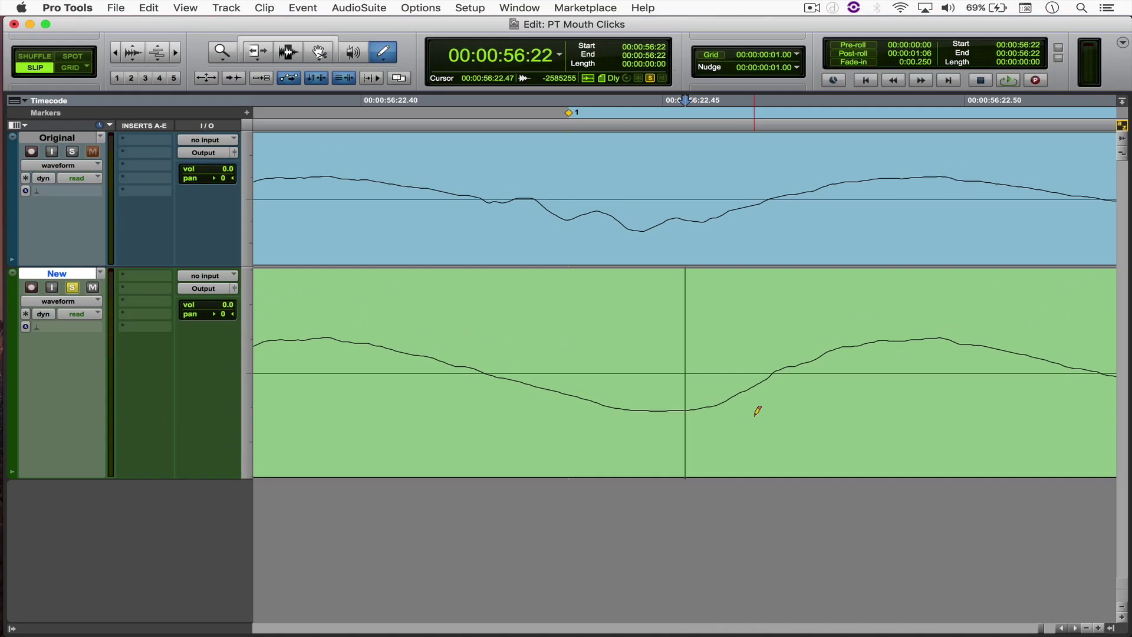
pyautogui.press('r')
pyautogui.press('r')
pyautogui.press('r')
pyautogui.press('F7')
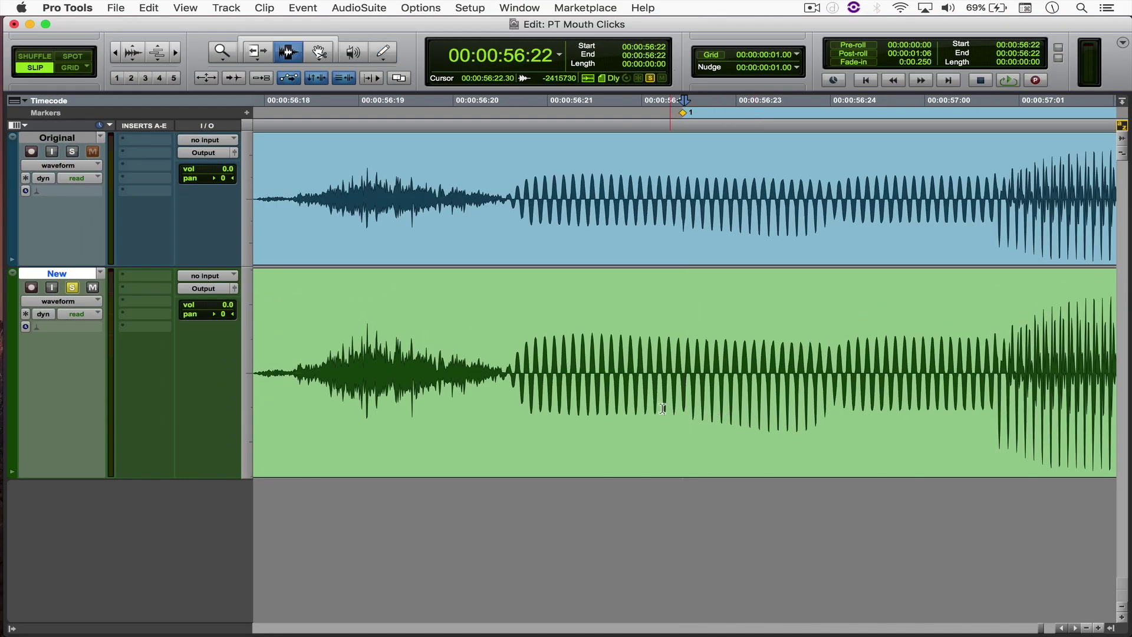
# Scrub the repaired passage on New, then Original, then New again to compare
pyautogui.press('F9')
pyautogui.moveTo(616, 372); pyautogui.dragTo(729, 371)
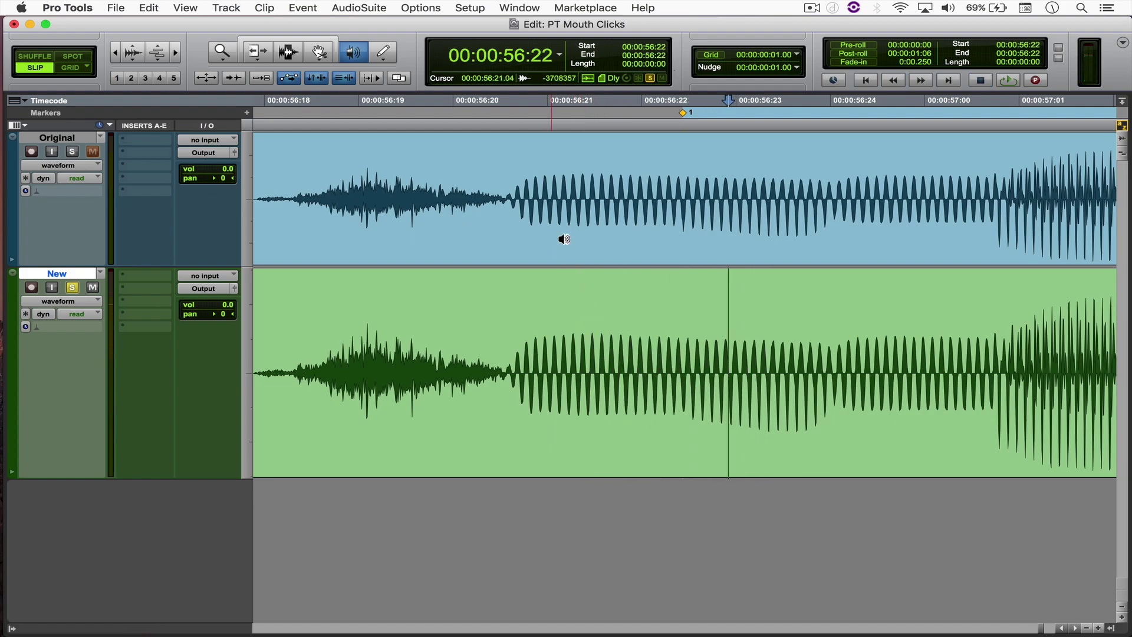
pyautogui.moveTo(610, 232); pyautogui.dragTo(684, 231)
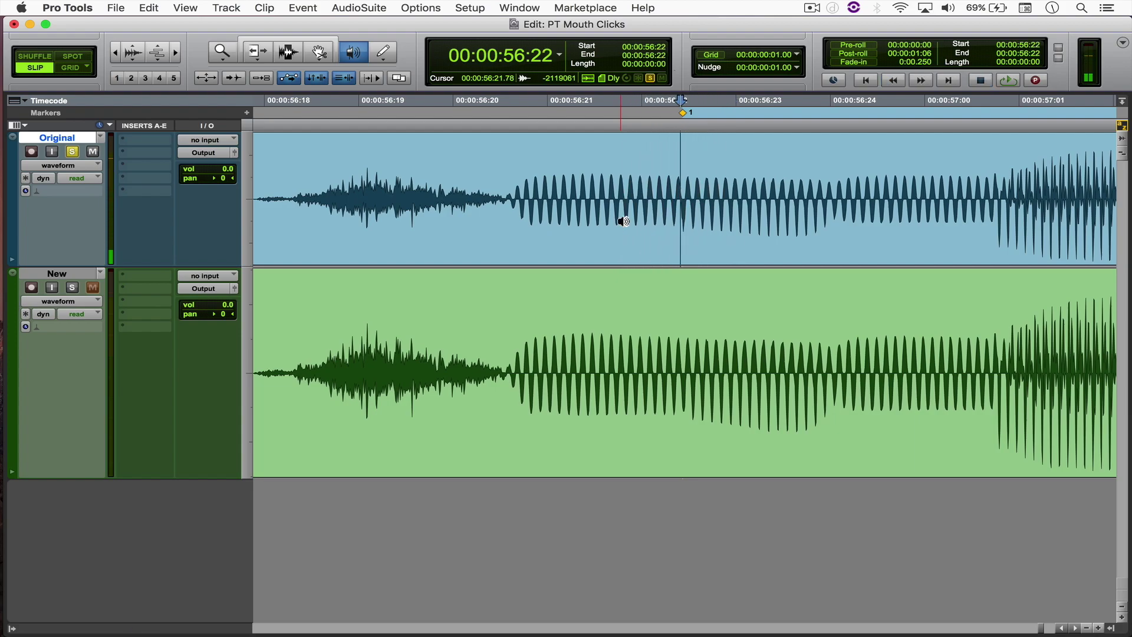
pyautogui.moveTo(640, 321); pyautogui.dragTo(667, 321)
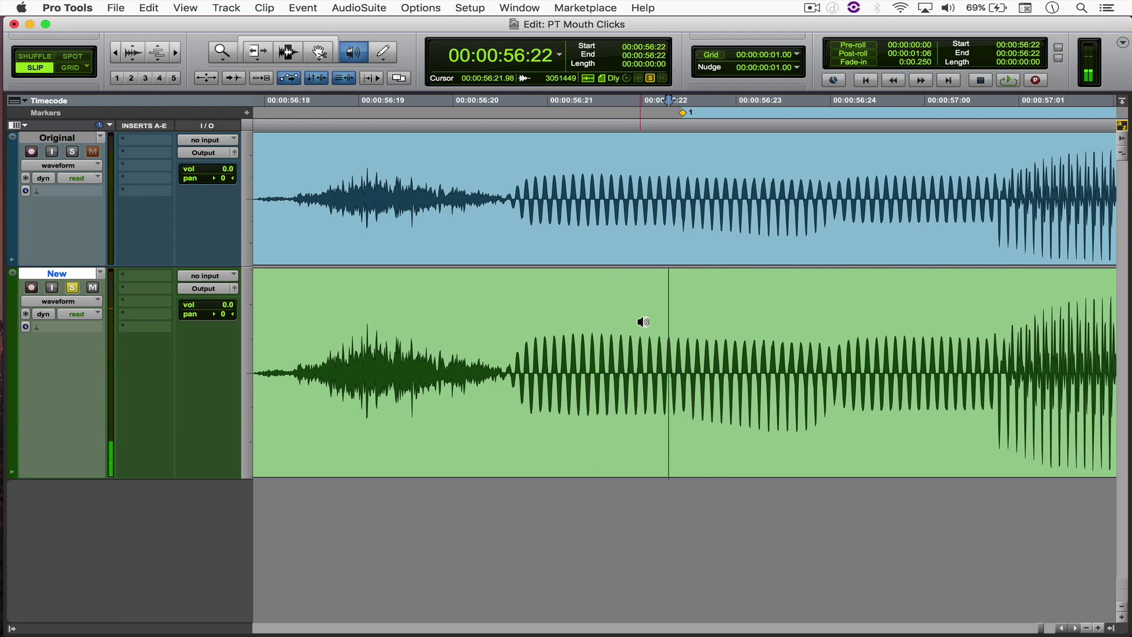
# Zoom out, move along toward marker 2, and return to the Selector tool
pyautogui.press('r')
pyautogui.press('r')
pyautogui.hscroll(5, 698, 341)
pyautogui.press('F7')
# Zoom in around 57:05 on New and place the edit point on the click before marker 2
pyautogui.click(730, 331)
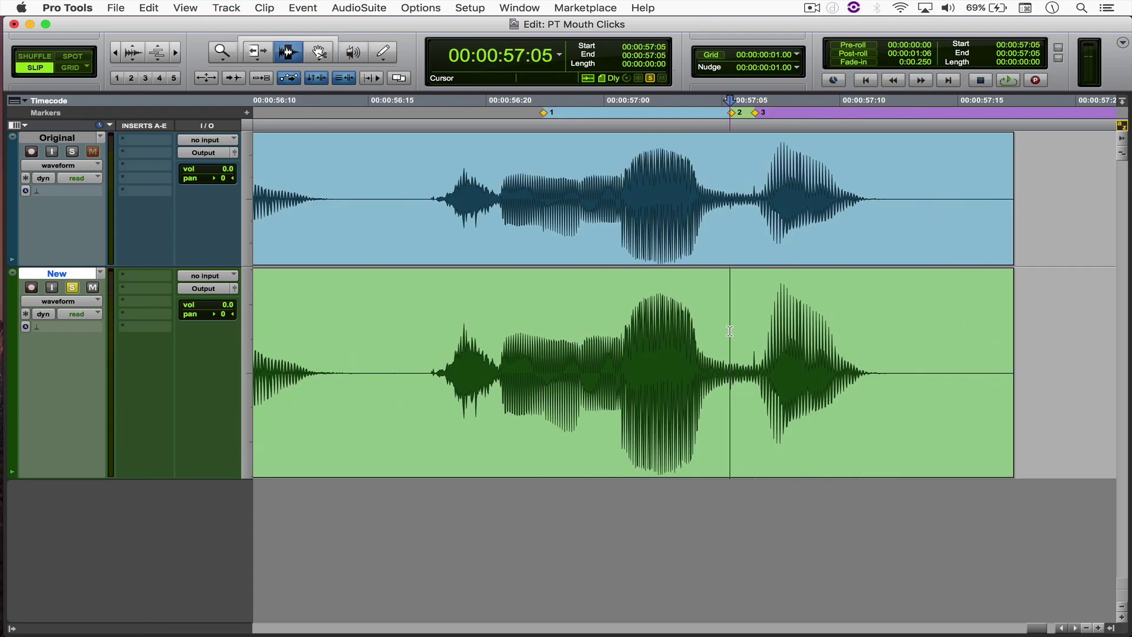
pyautogui.scroll(6, 730, 330)
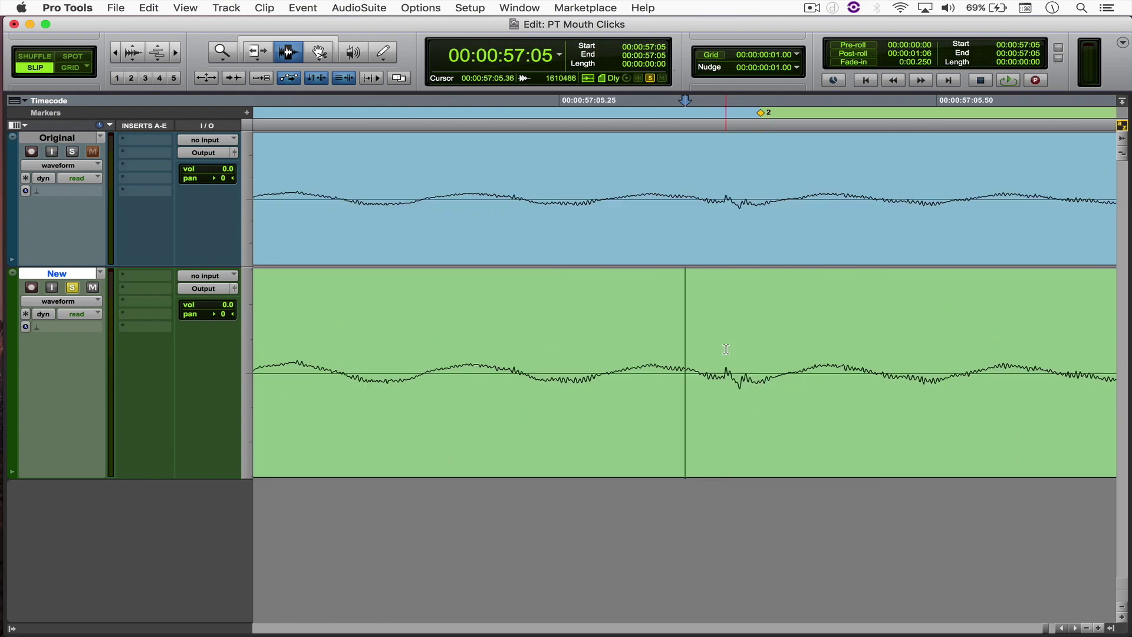
pyautogui.scroll(-2, 634, 359)
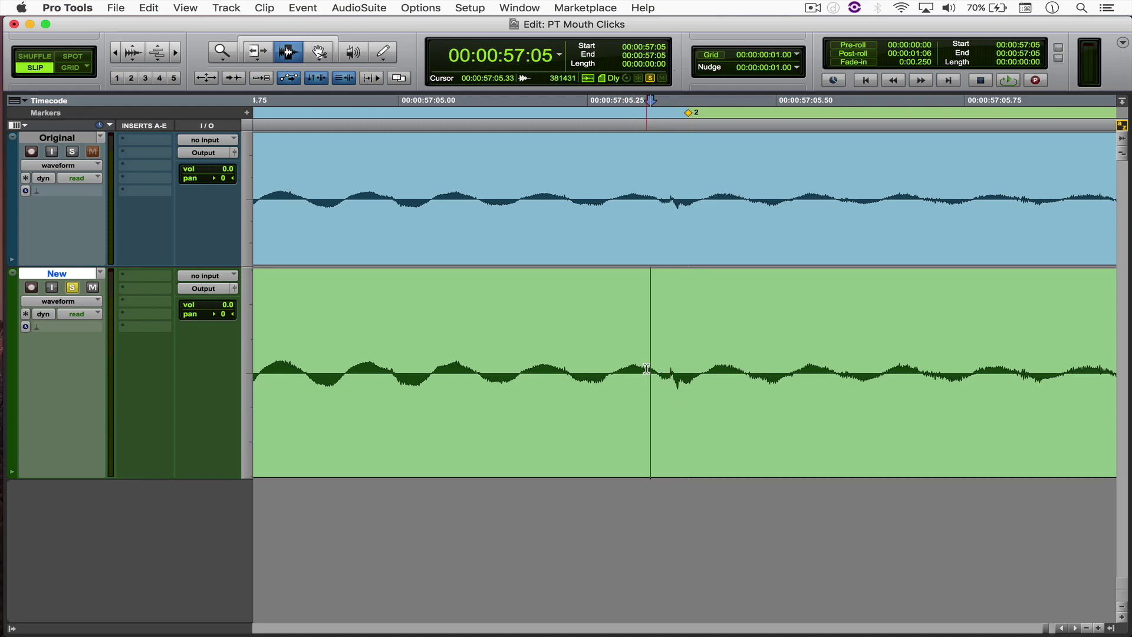
pyautogui.hscroll(3, 646, 369)
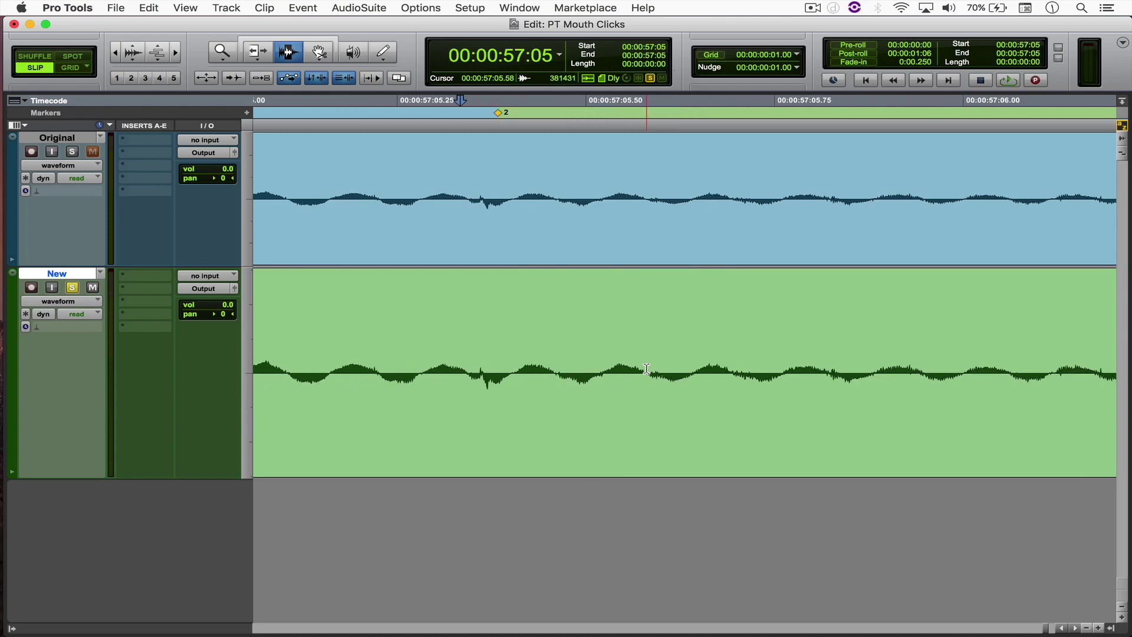
pyautogui.scroll(-2, 647, 371)
pyautogui.moveTo(962, 365); pyautogui.dragTo(977, 361)
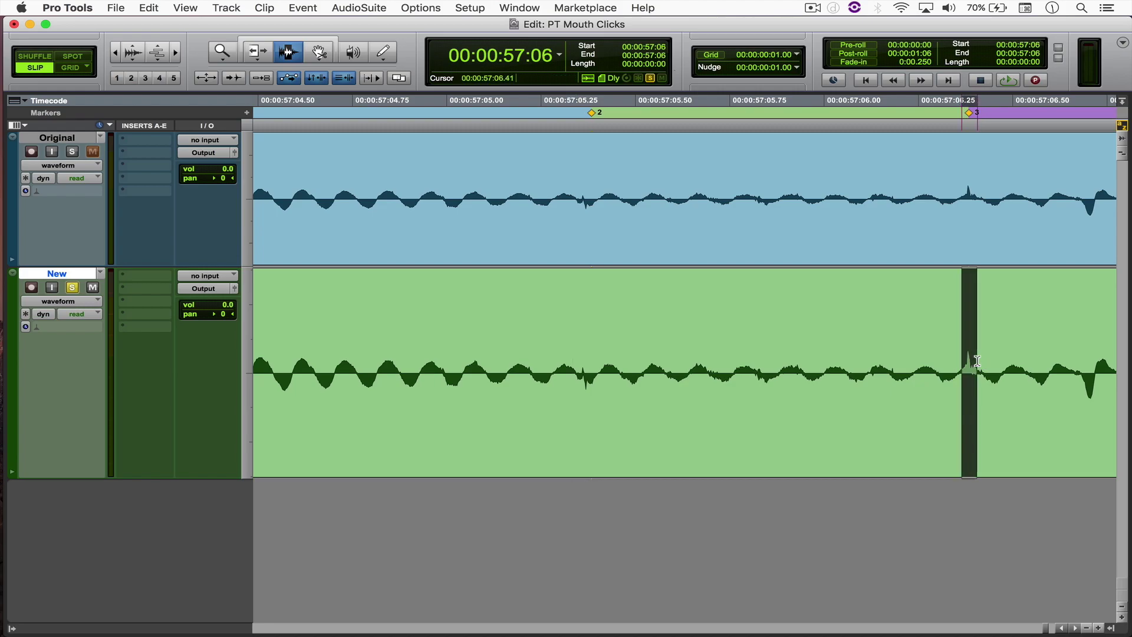
pyautogui.click(586, 363)
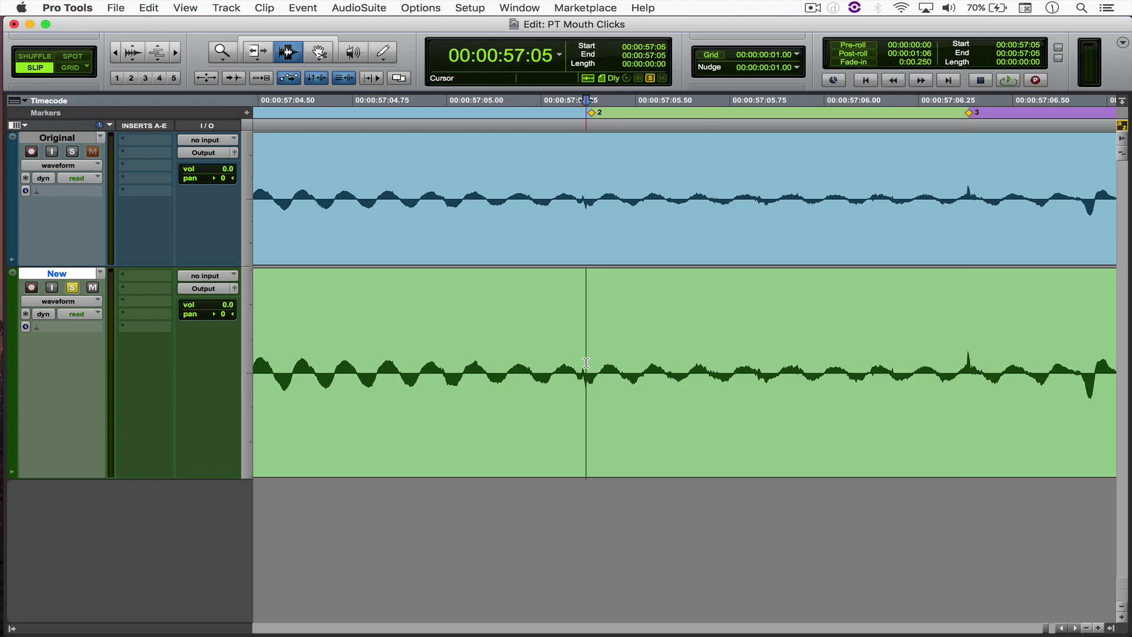
# Increase waveform height and enlarge the New track to see the jagged click in detail
pyautogui.scroll(4, 575, 366)
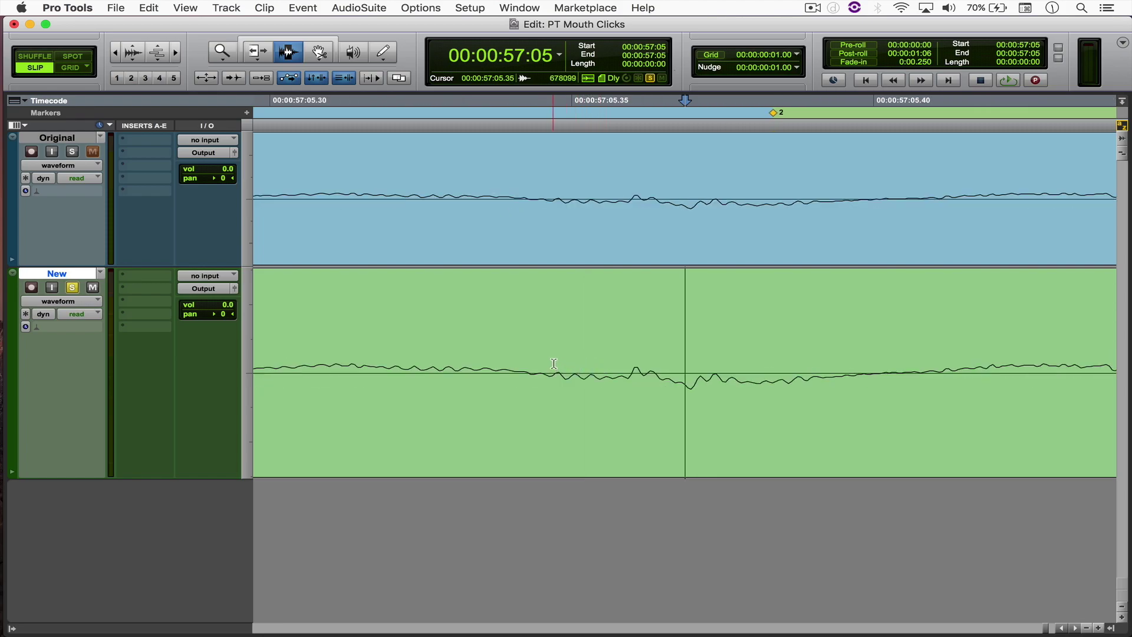
pyautogui.press('super+alt+]')
pyautogui.hotkey('ctrl', 'Down')
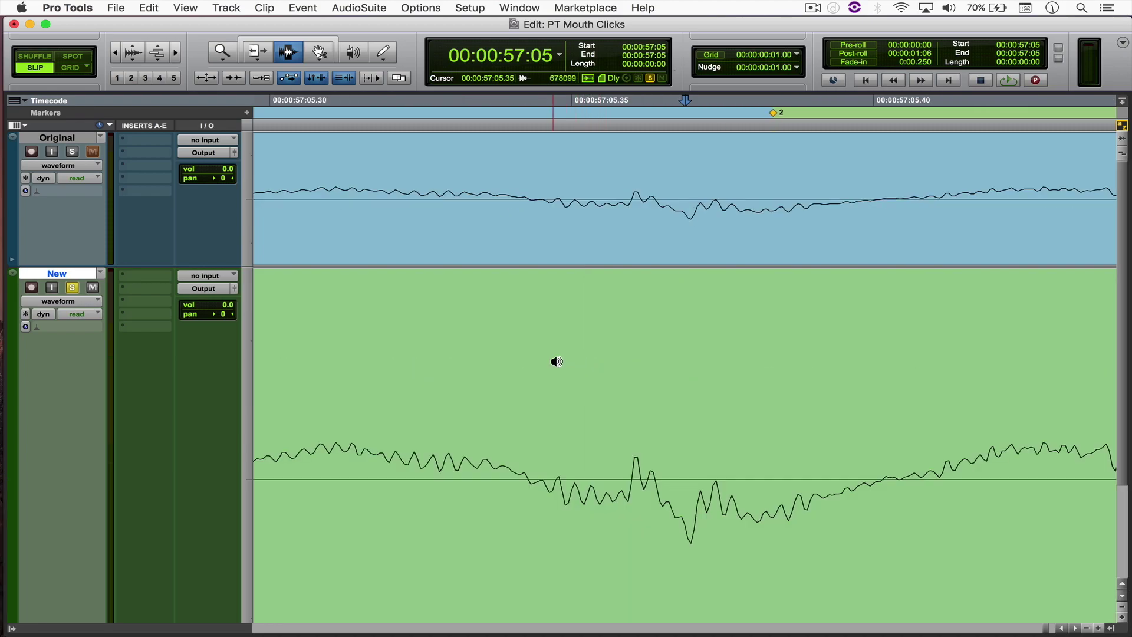
pyautogui.scroll(-5, 557, 362)
# Pencil a smooth dip over the jagged click at 57:05.35 on New in two strokes
pyautogui.click(389, 57)
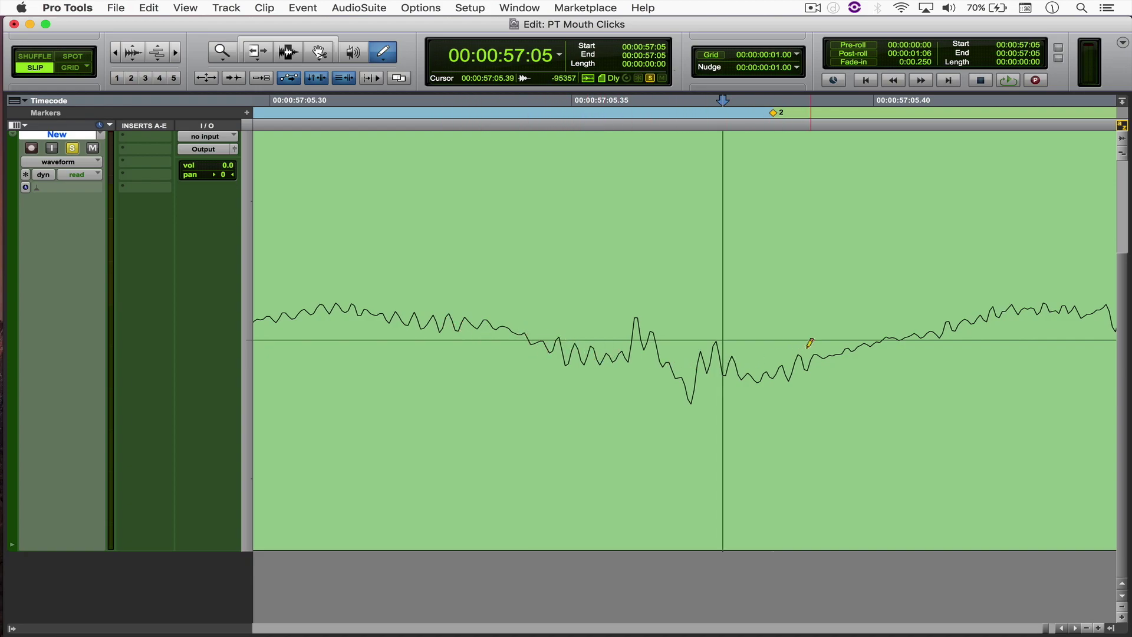
pyautogui.moveTo(601, 361)
pyautogui.mouseDown()
pyautogui.moveTo(740, 376)
pyautogui.moveTo(831, 348)
pyautogui.mouseUp()
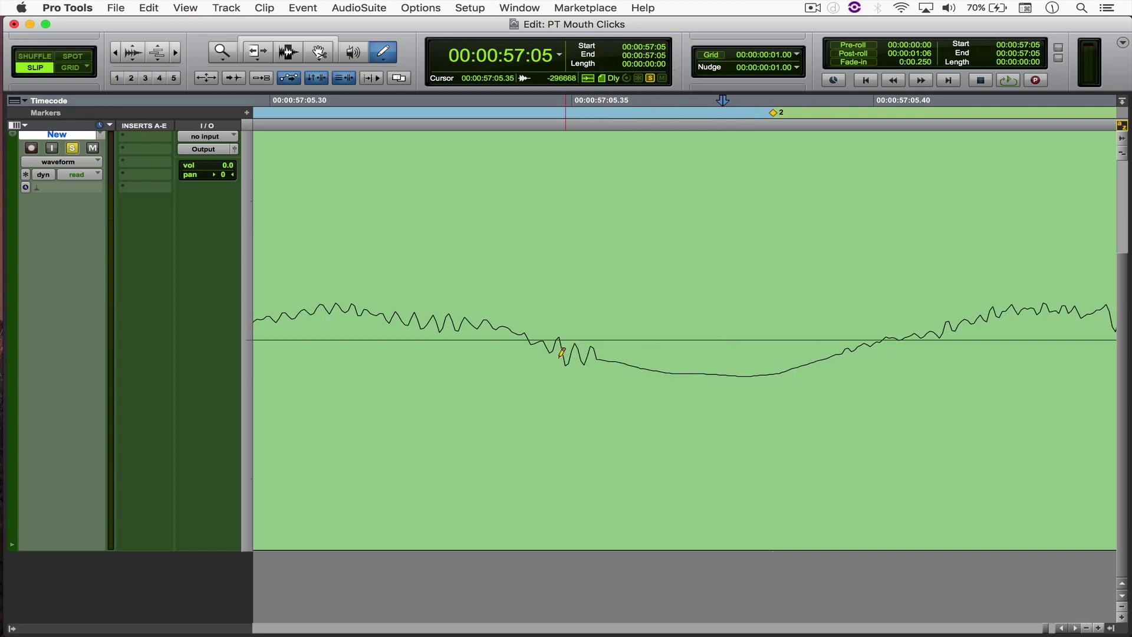
pyautogui.moveTo(576, 352); pyautogui.dragTo(605, 360)
# Zoom in on the spike near marker 3 at 57:06.37 and flatten it with the Pencil
pyautogui.press('r')
pyautogui.press('r')
pyautogui.press('r')
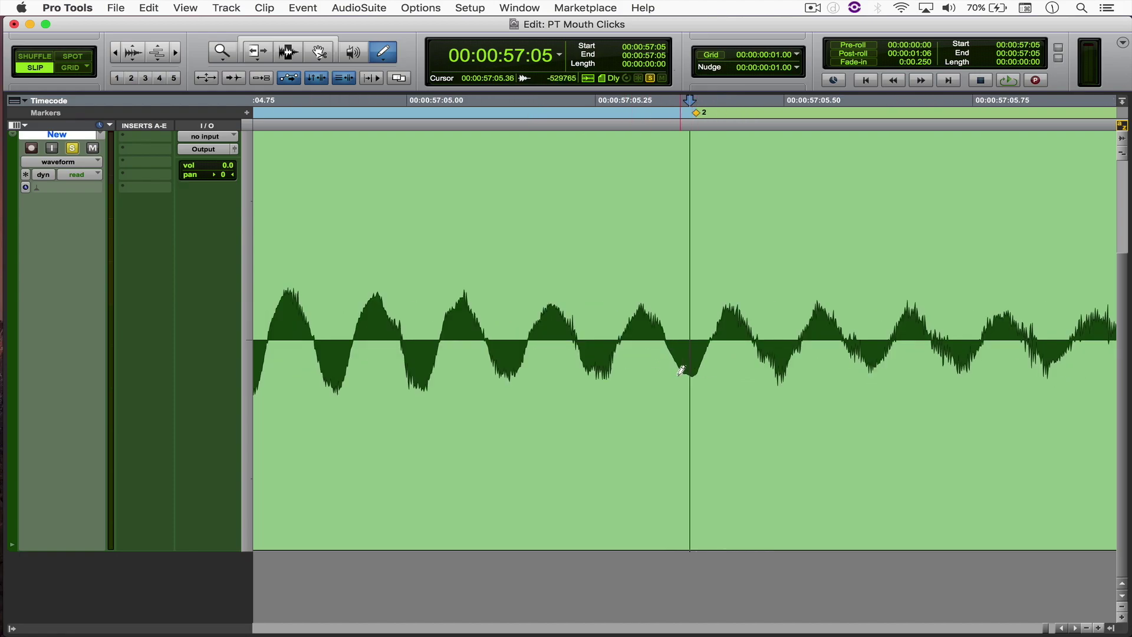
pyautogui.hscroll(10, 628, 361)
pyautogui.press('F7')
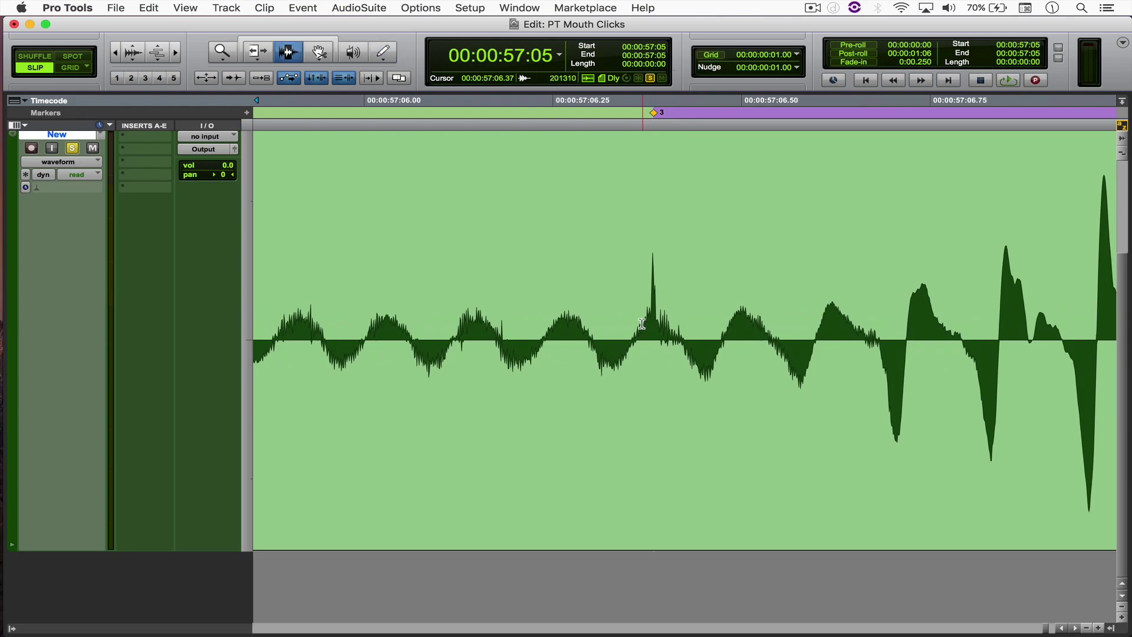
pyautogui.click(643, 319)
pyautogui.press('super+bracketright')
pyautogui.press('super+bracketright')
pyautogui.press('super+bracketright')
pyautogui.hscroll(4, 643, 319)
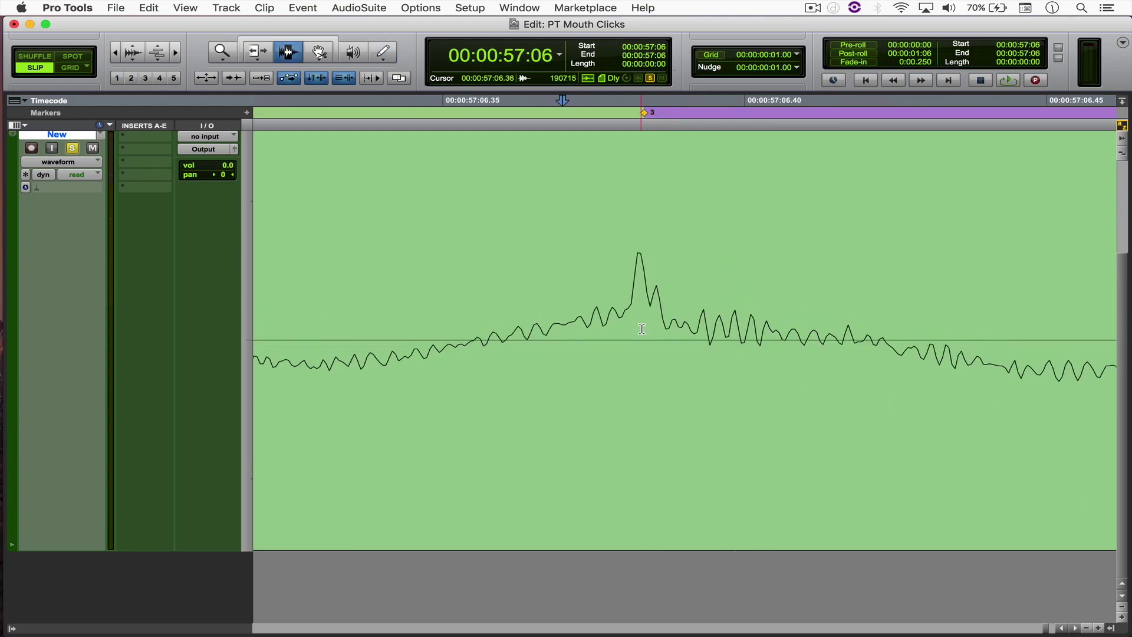
pyautogui.press('F10')
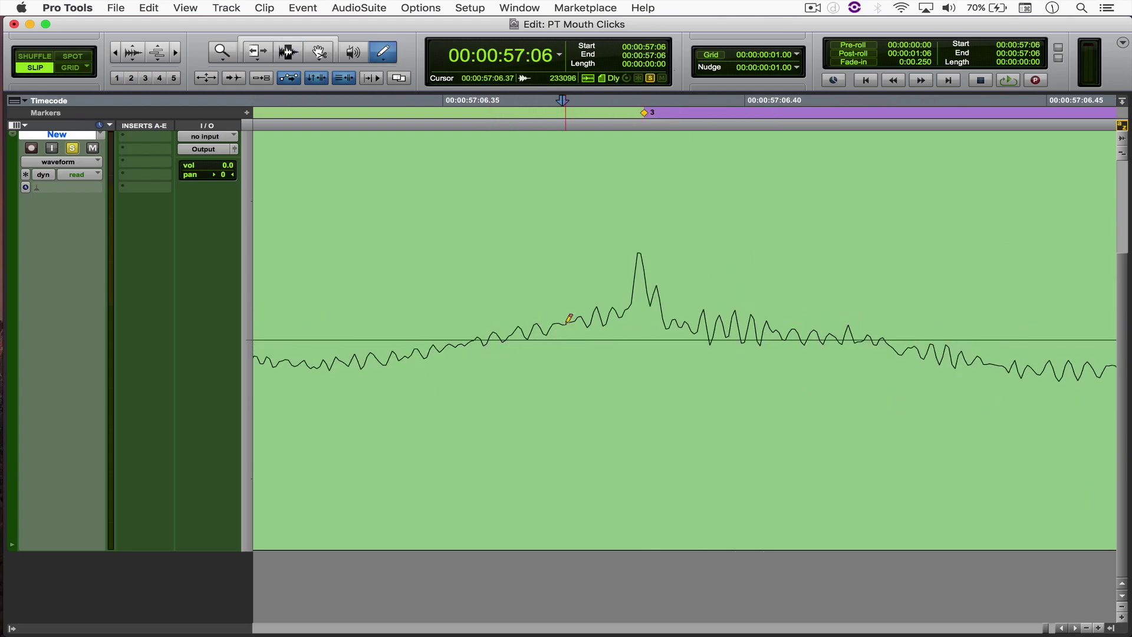
pyautogui.moveTo(584, 317)
pyautogui.mouseDown()
pyautogui.moveTo(664, 309)
pyautogui.moveTo(820, 339)
pyautogui.mouseUp()
pyautogui.press('r')
pyautogui.press('r')
pyautogui.press('r')
pyautogui.press('r')
pyautogui.press('r')
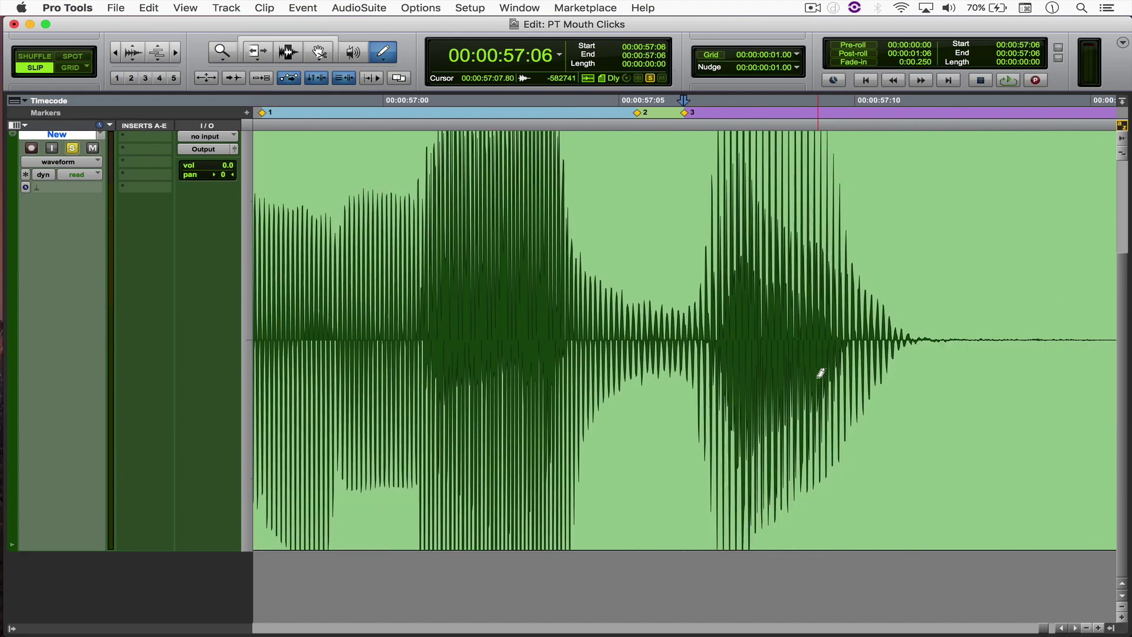
# Shrink New and scrub the repaired passage on New, then on the soloed Original track
pyautogui.press('F9')
pyautogui.hotkey('ctrl', 'Down')
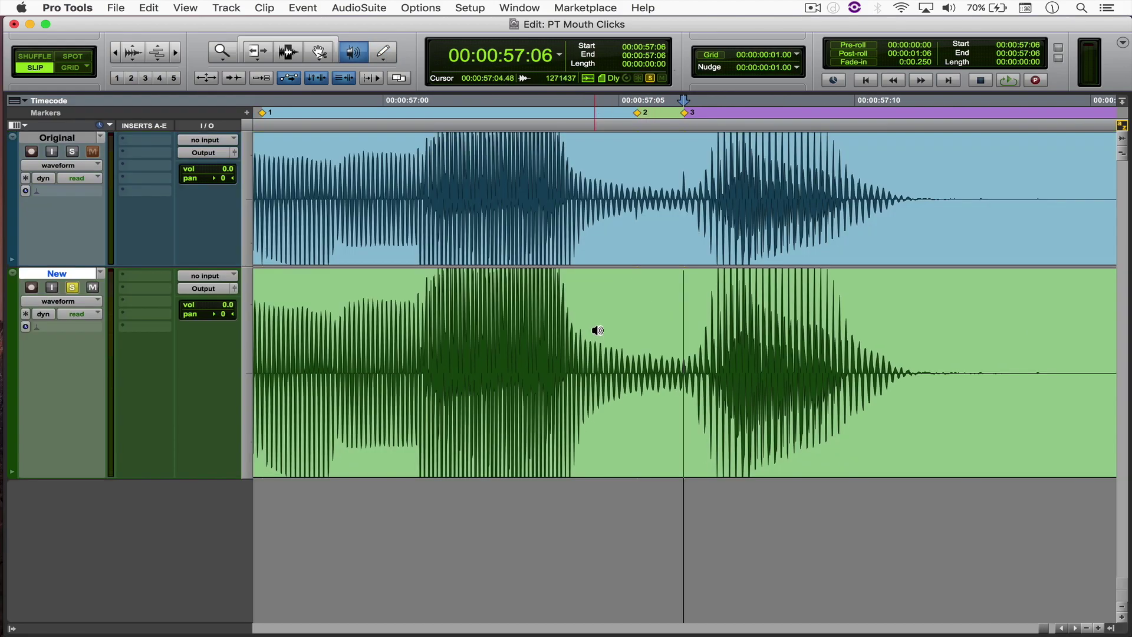
pyautogui.moveTo(552, 333); pyautogui.dragTo(685, 329)
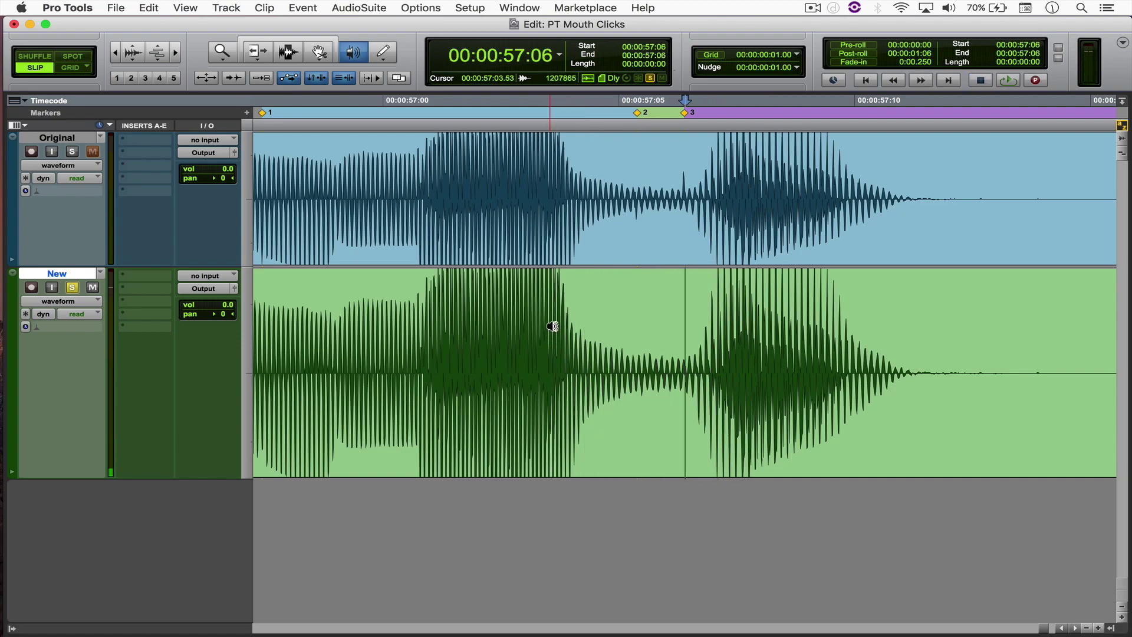
pyautogui.click(594, 224)
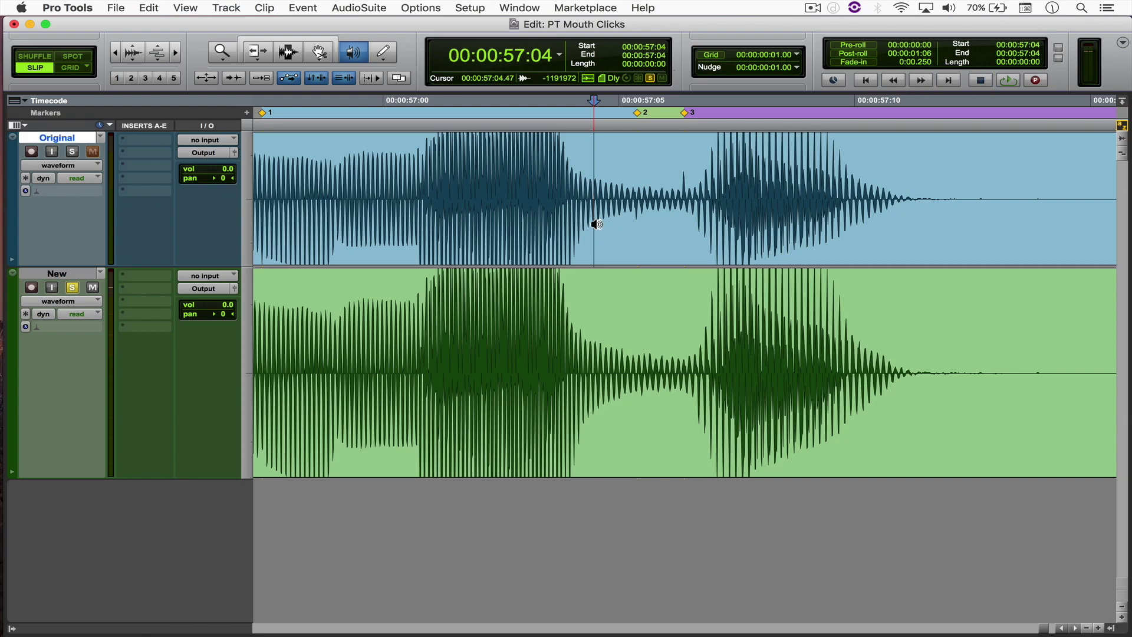
pyautogui.hotkey('shift', 's')
pyautogui.moveTo(593, 224); pyautogui.dragTo(711, 224)
pyautogui.press('r')
pyautogui.press('r')
pyautogui.press('super+bracketleft')
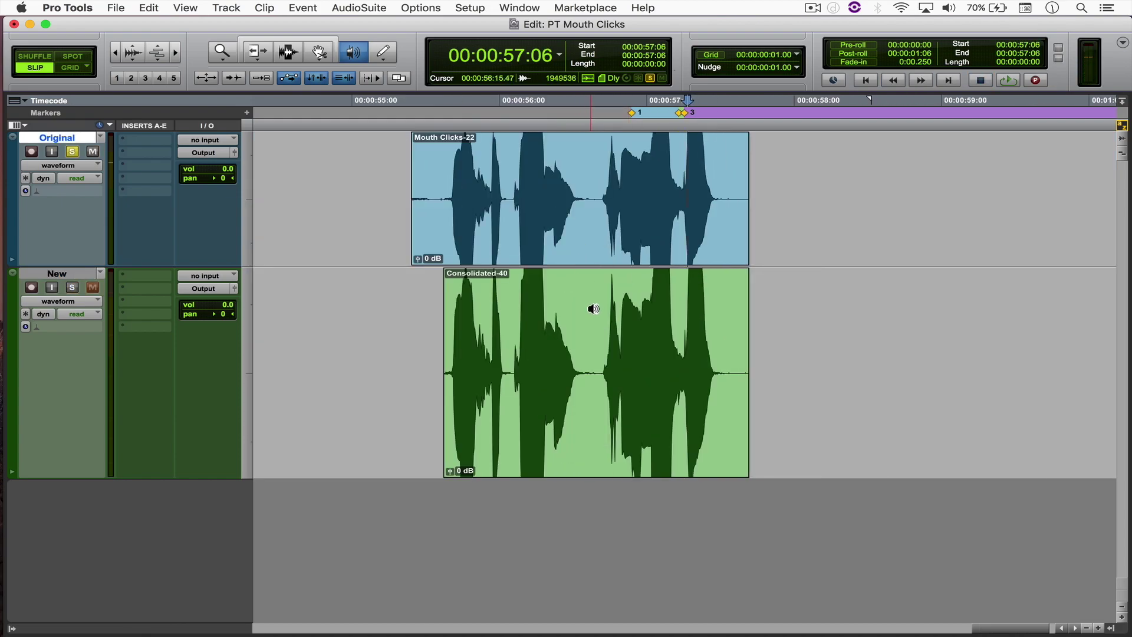
pyautogui.press('F7')
pyautogui.click(423, 308)
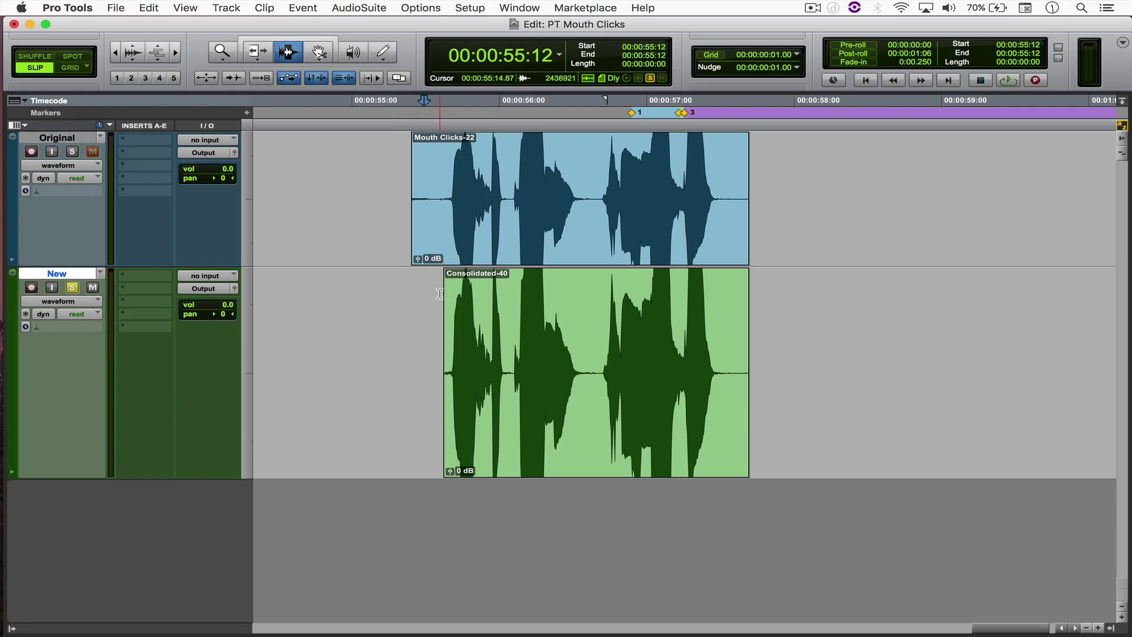
pyautogui.press('space')
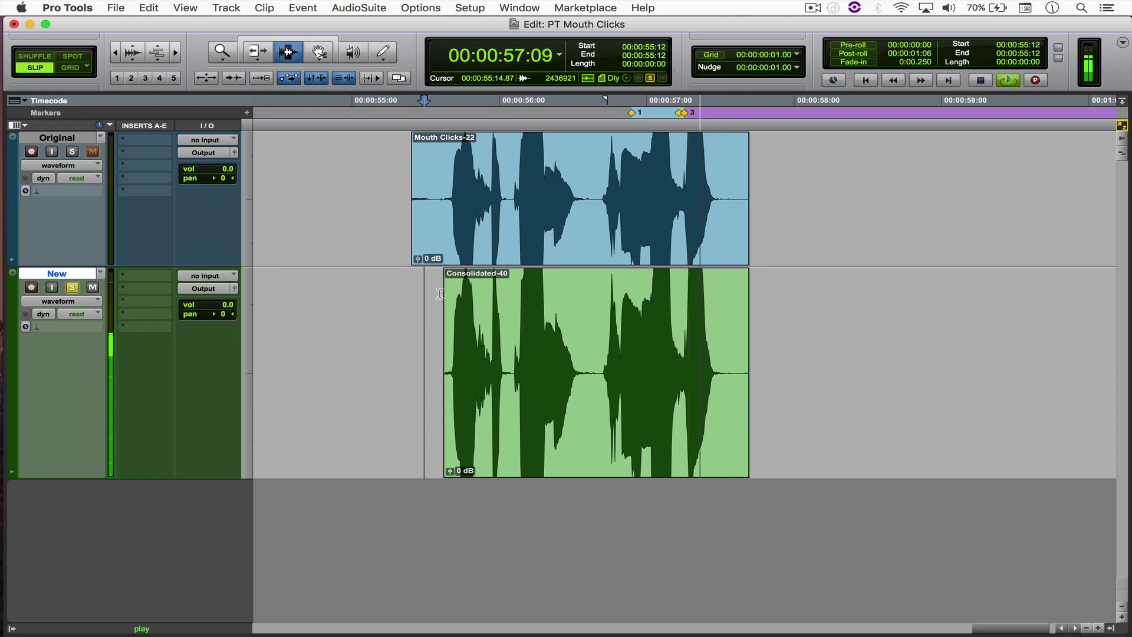
pyautogui.press('space')
pyautogui.click(405, 223)
pyautogui.hotkey('shift', 's')
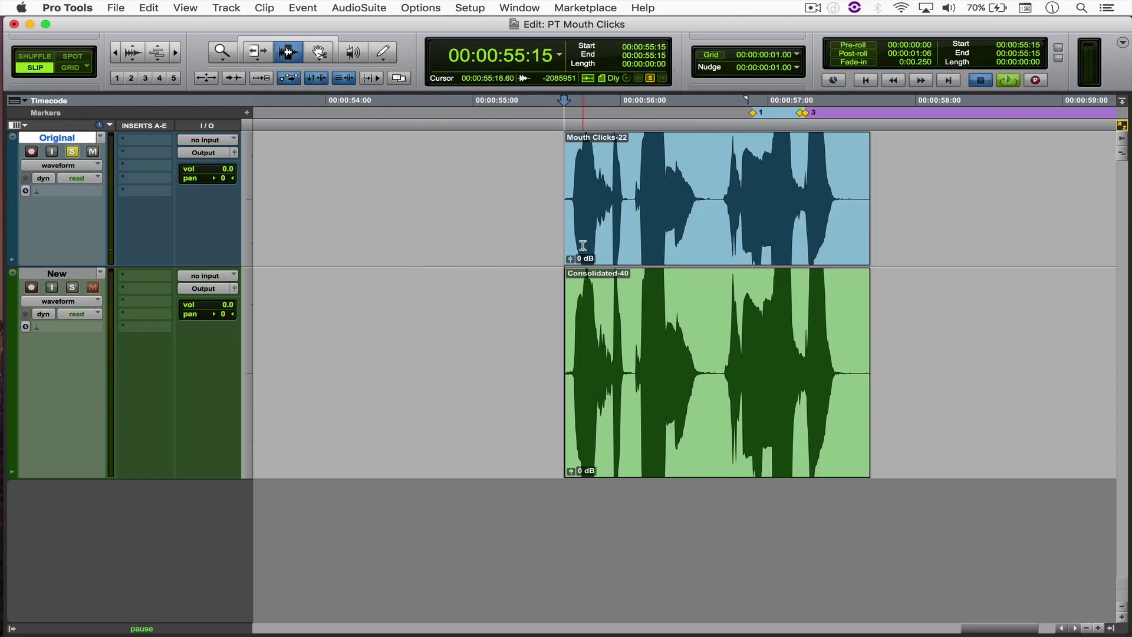
pyautogui.press('space')
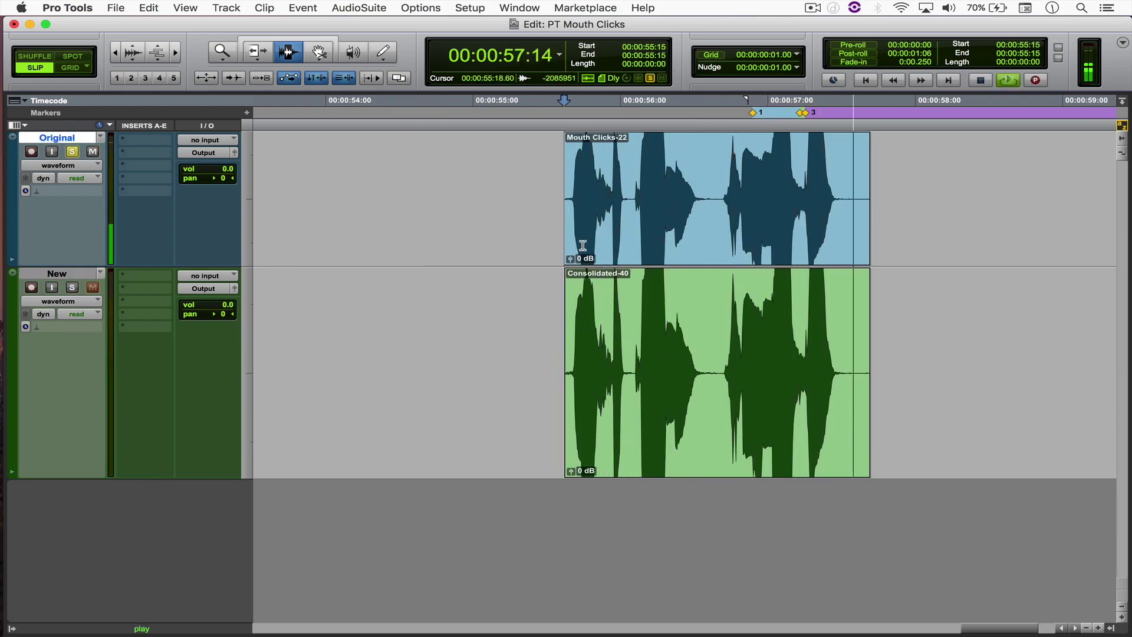
pyautogui.press('space')
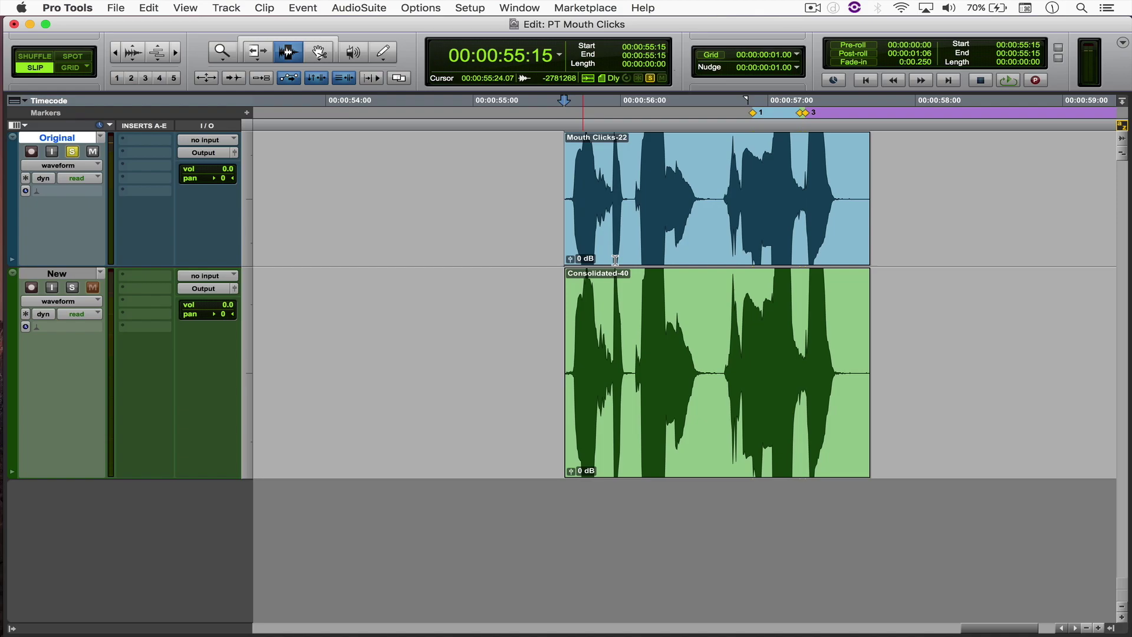